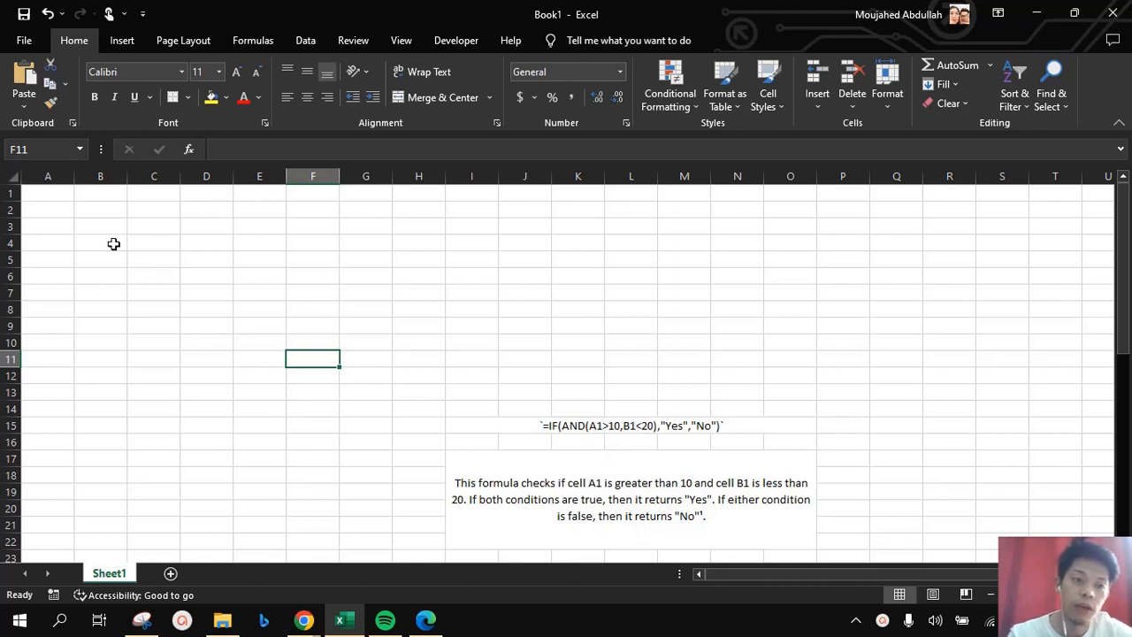
- Start an IF formula with a nested AND in cell C1, using A1>10 as the first condition
click(56, 196)
click(110, 193)
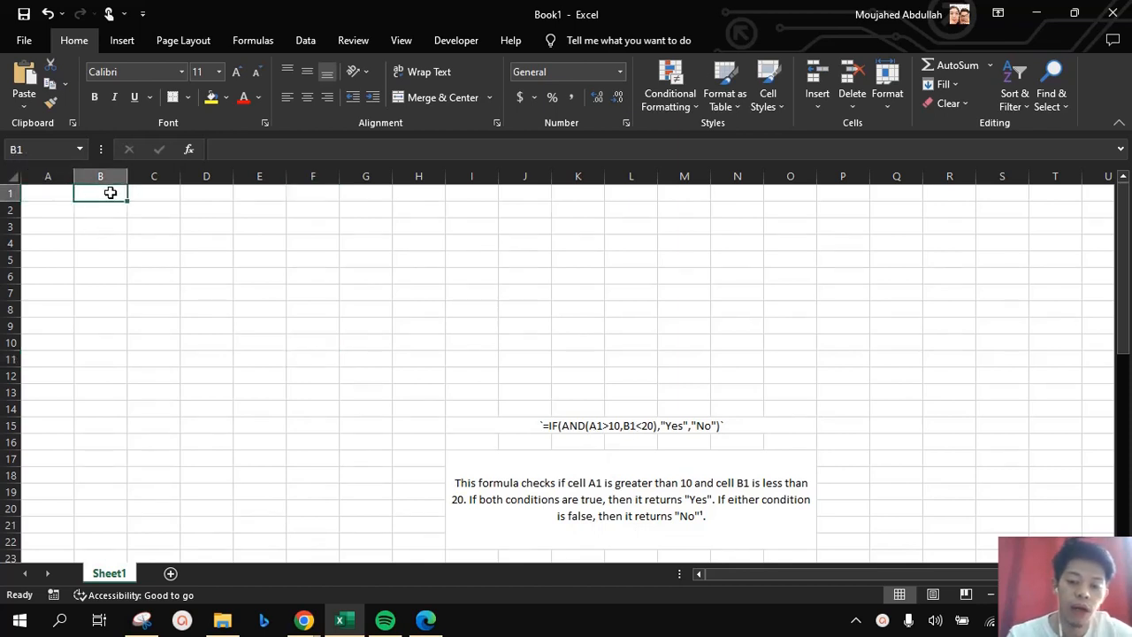
click(147, 195)
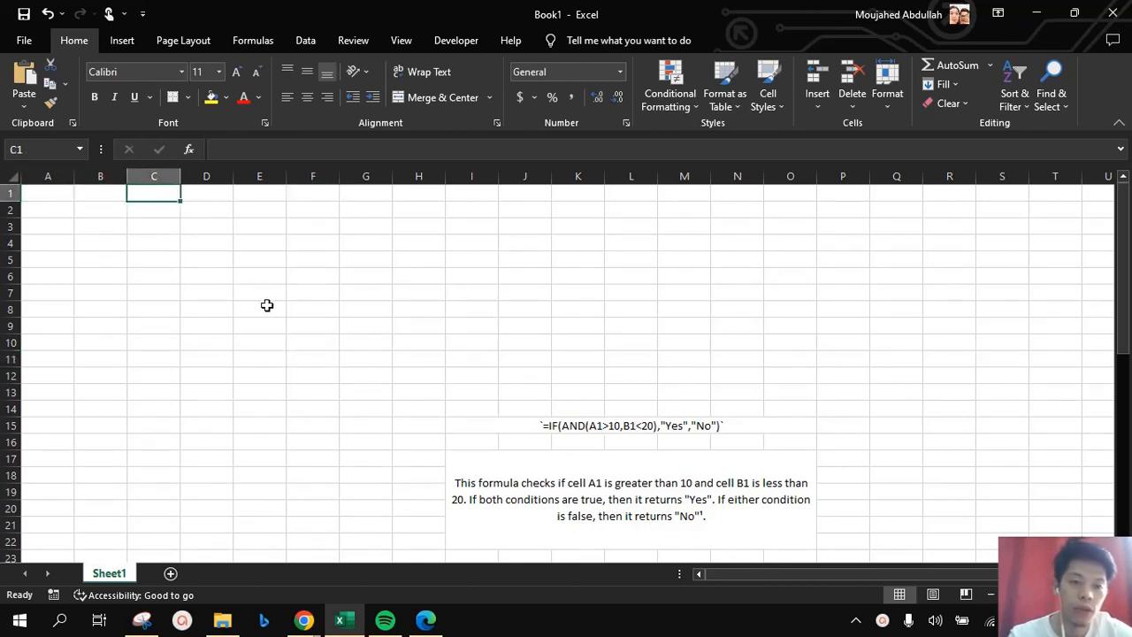
text(=)
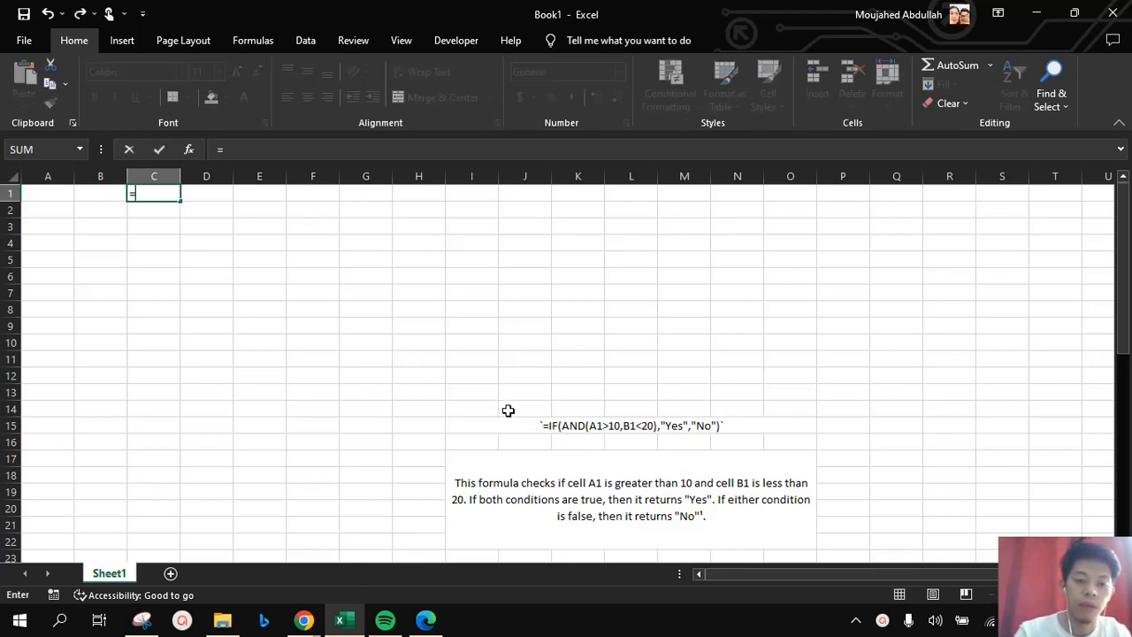
text(if(and)
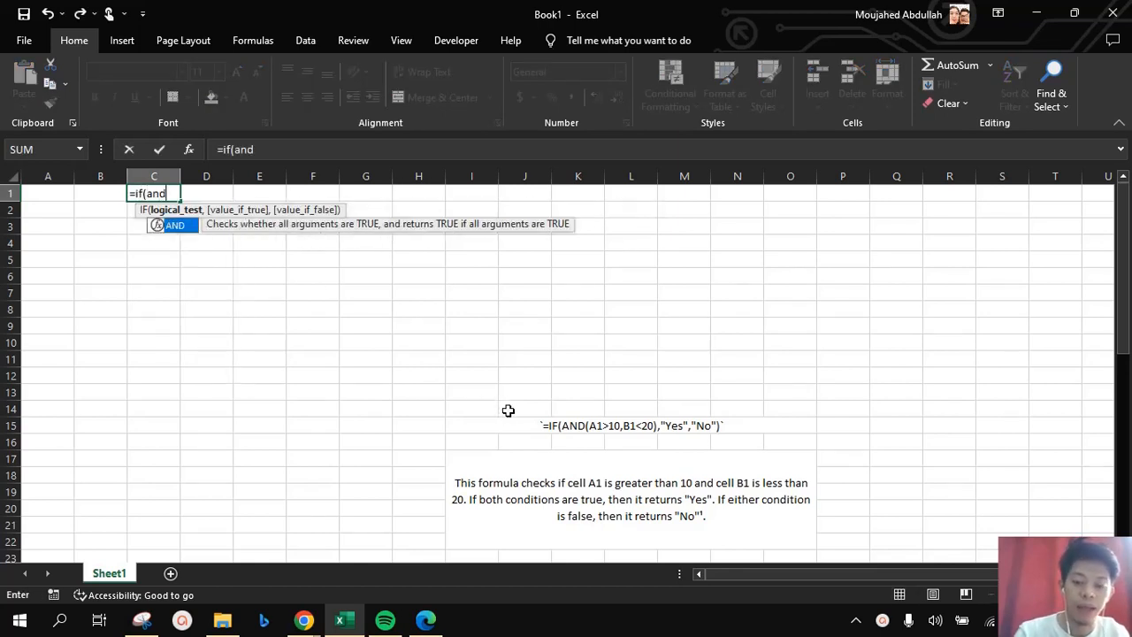
text((a1)
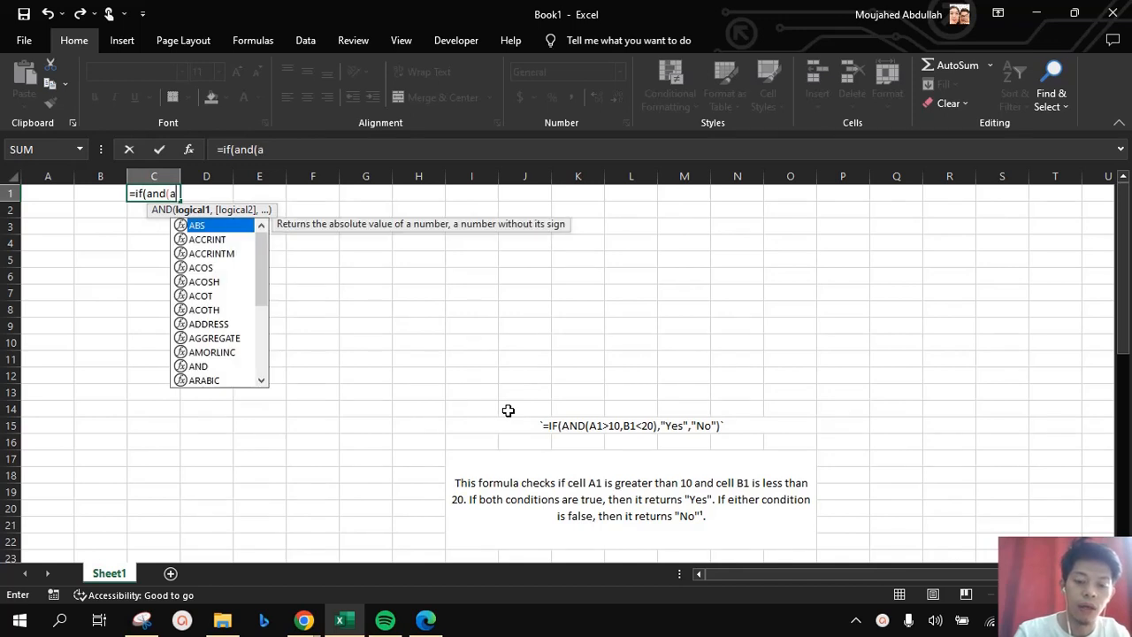
click(40, 193)
click(573, 355)
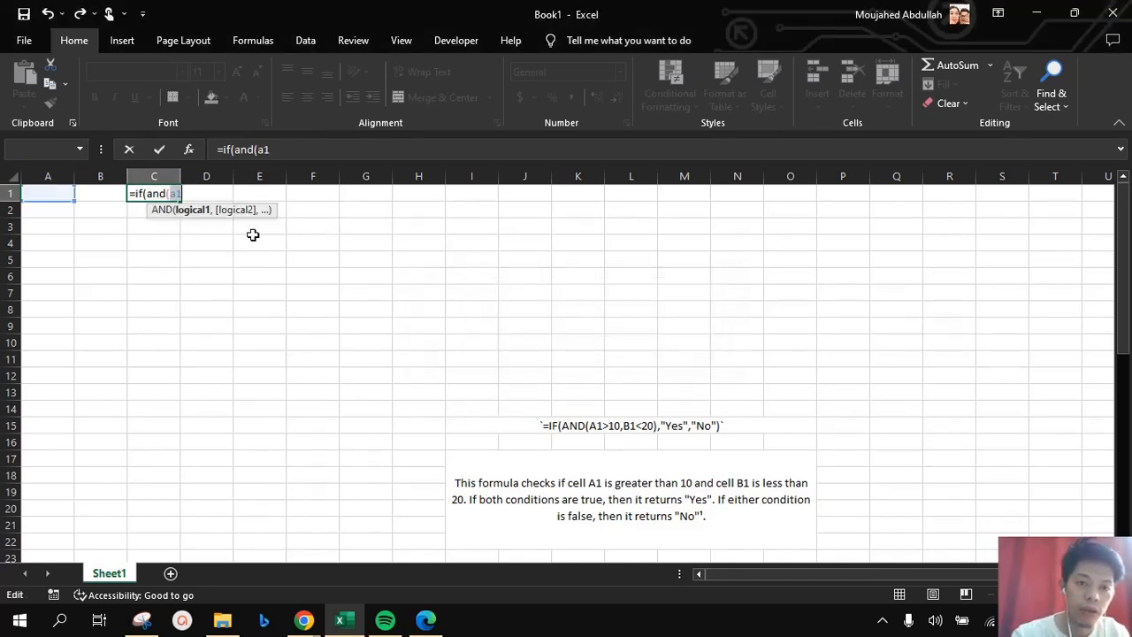
key(BackSpace)
key(BackSpace)
click(43, 194)
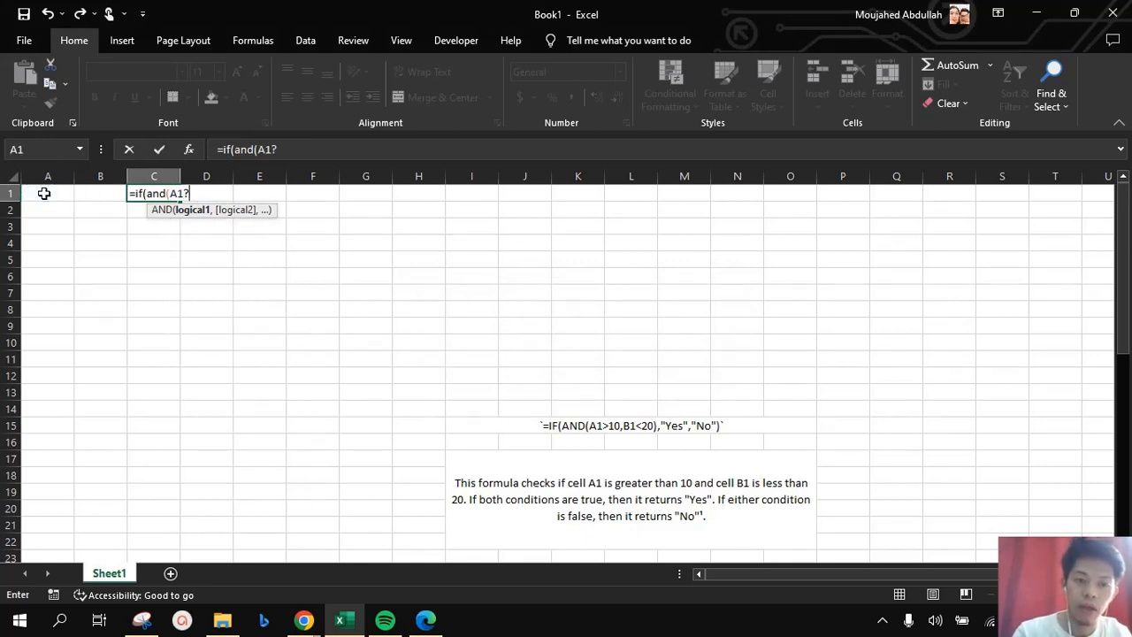
text(>10)
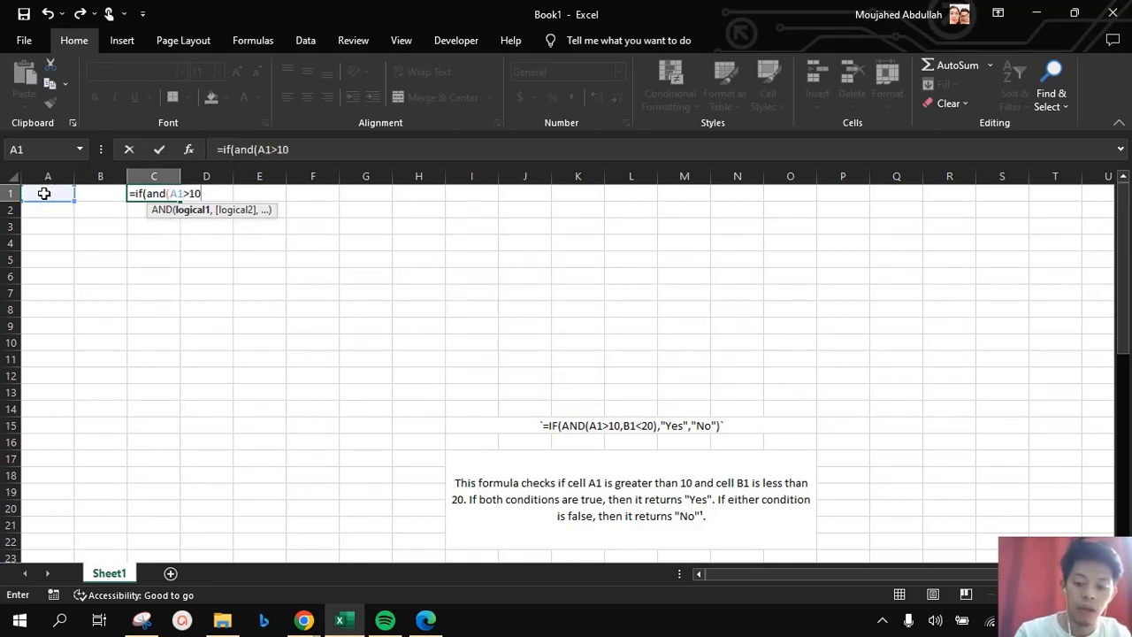
- Complete the C1 formula with the second condition B1<20 and the results "Yes" if true and "No" if false
text(,)
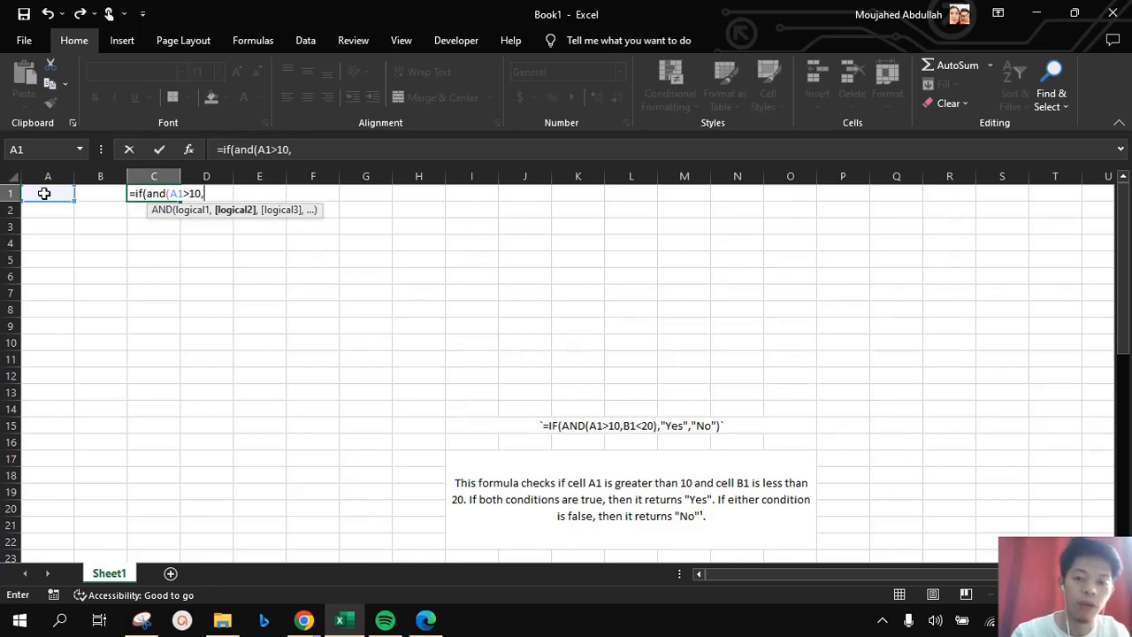
click(110, 196)
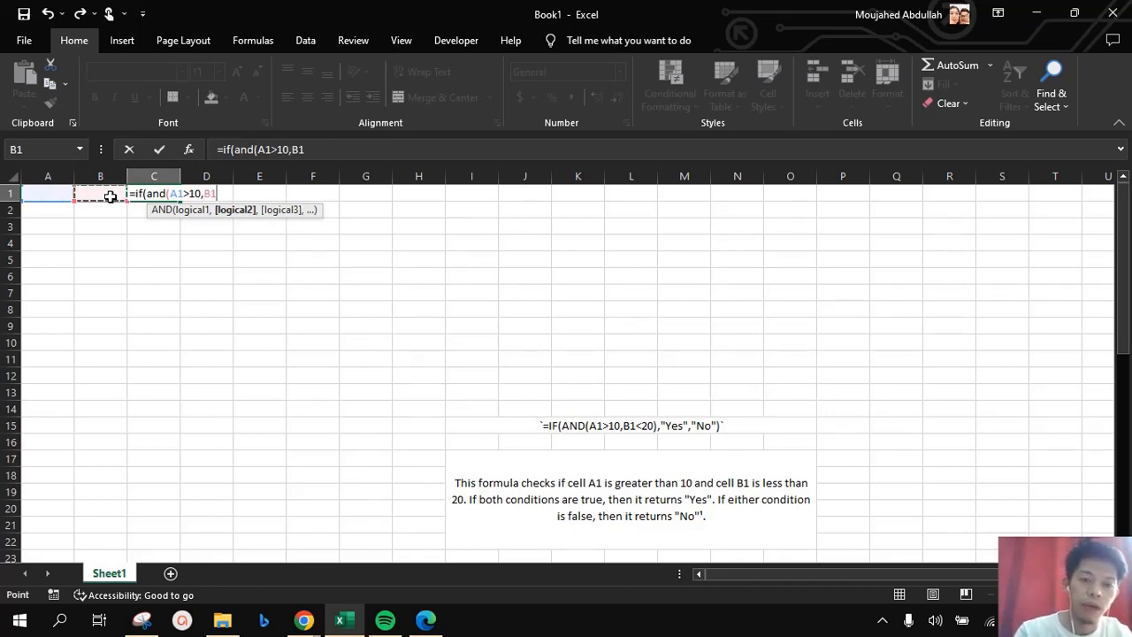
text(<)
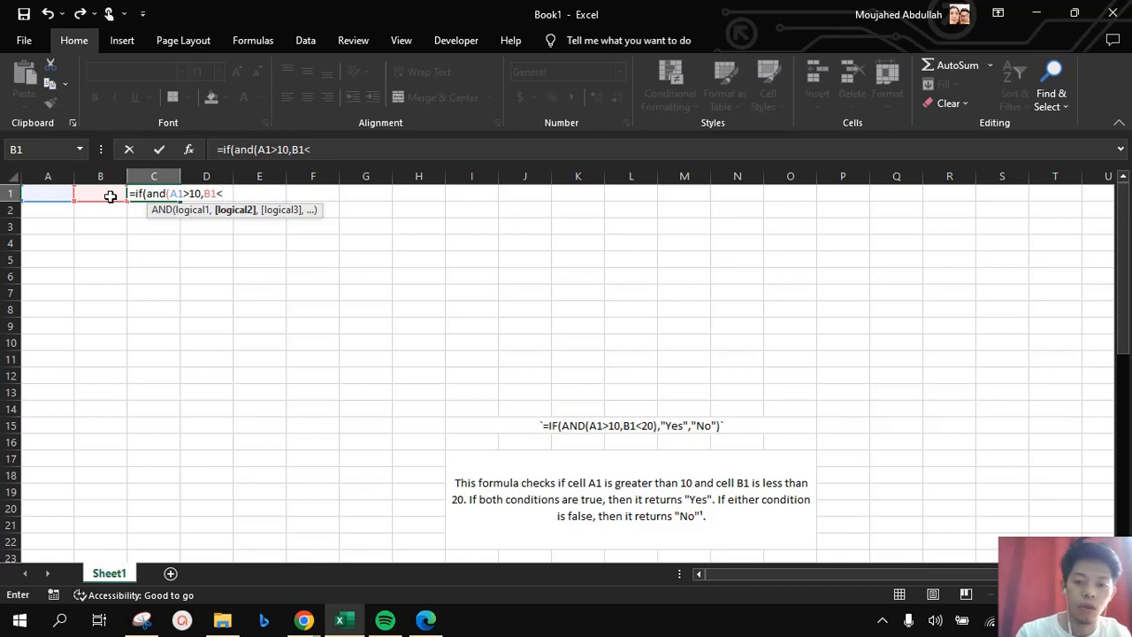
text(20))
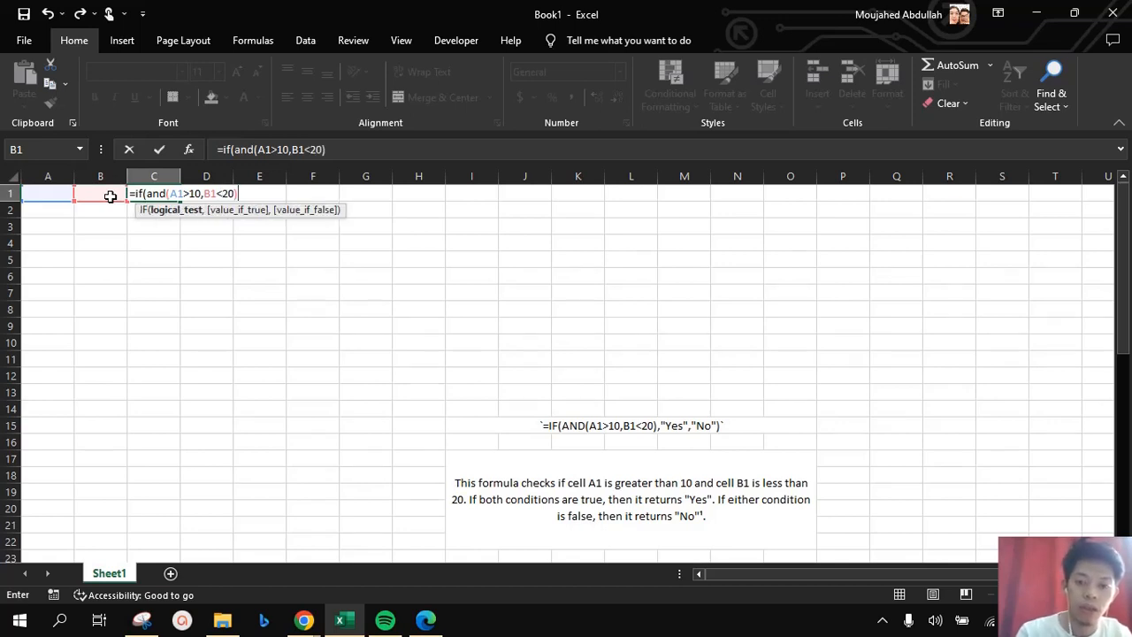
text(,")
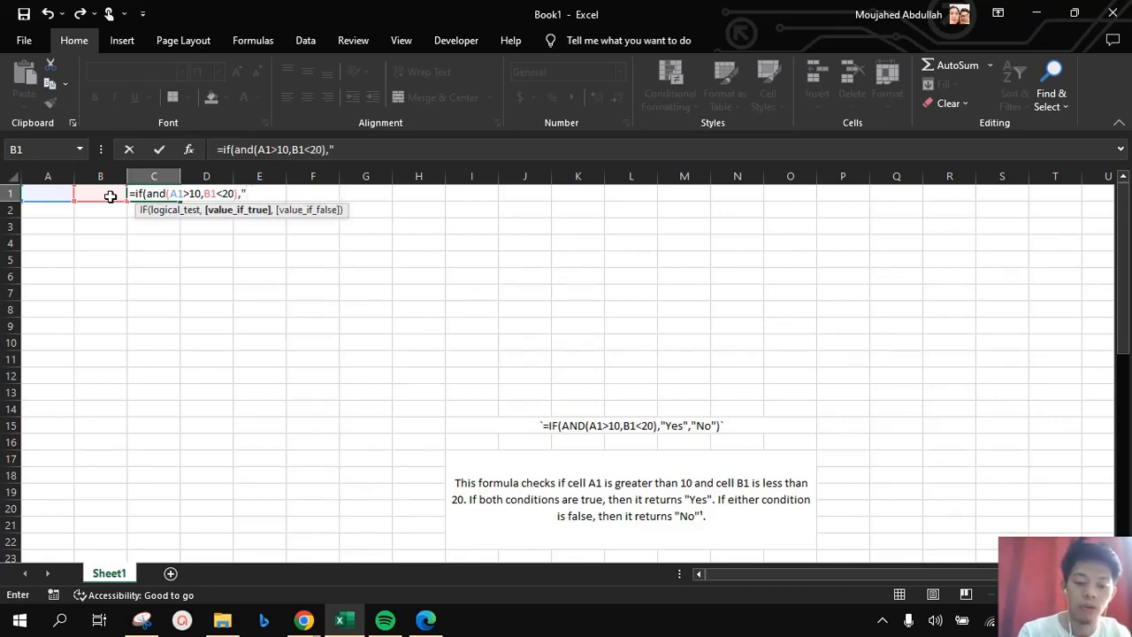
text(Yes)
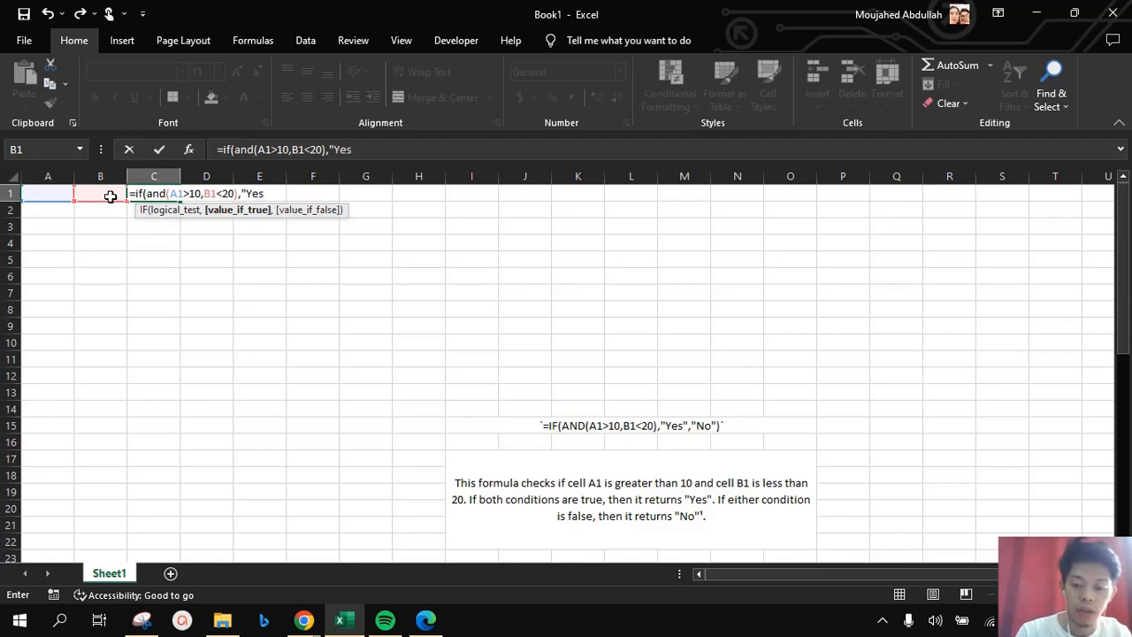
text(",No"))
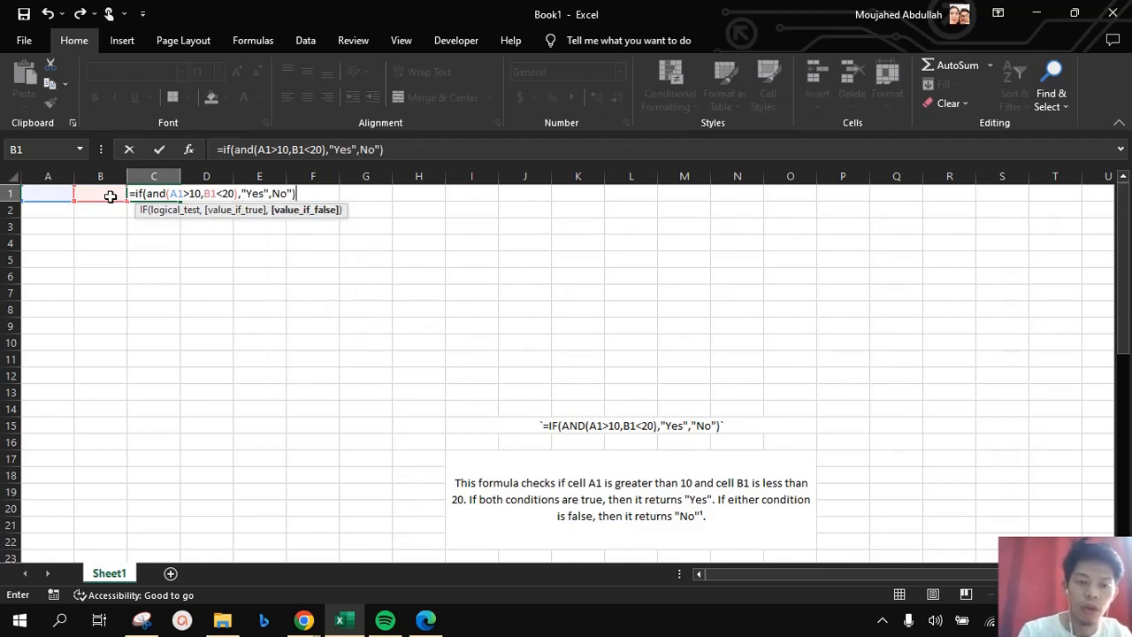
key(Return)
key(Return)
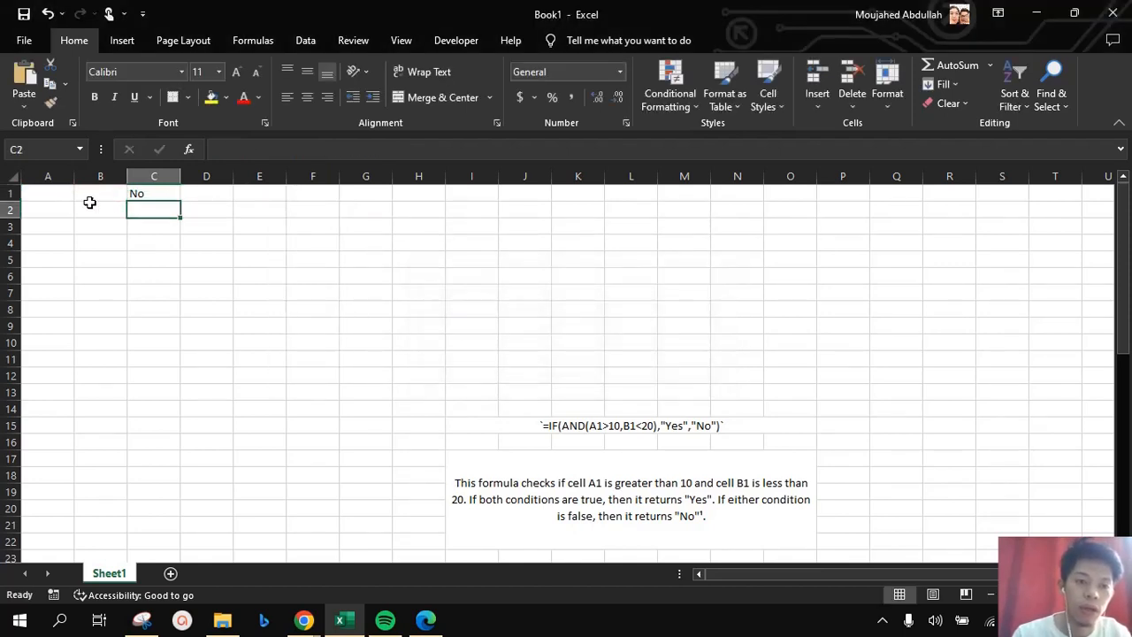
- Test the formula by entering 5 in cell A1 and 20 in cell B1
click(62, 192)
text(5)
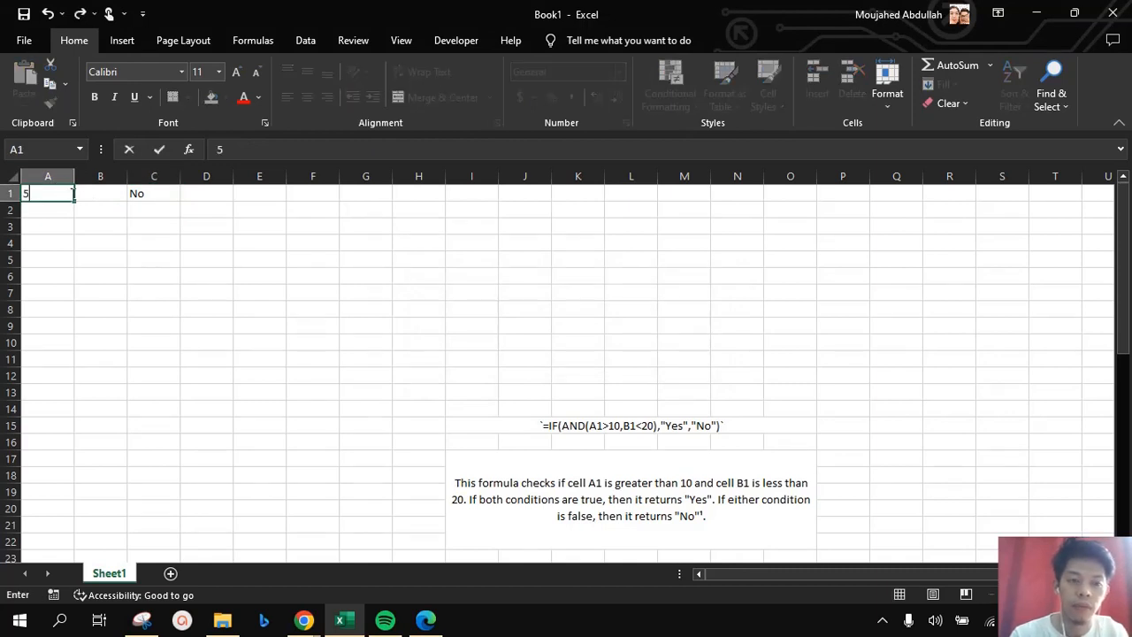
click(91, 194)
text(20)
click(118, 231)
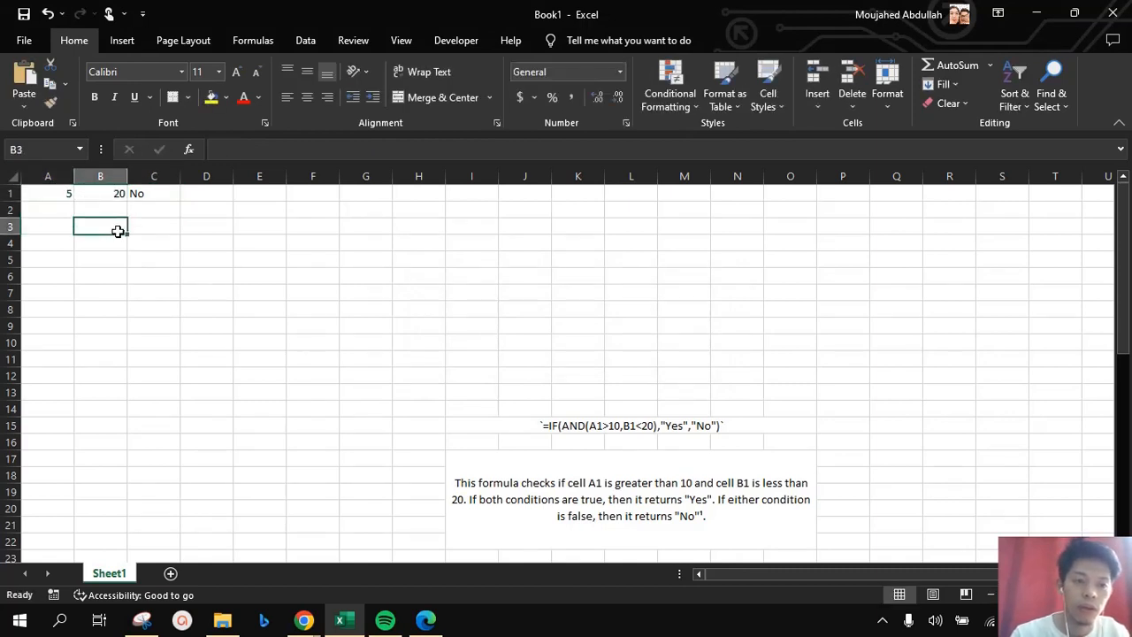
- Set A1 to 11 and B1 to 5 to test the formula with both conditions met
click(53, 192)
text(11)
click(91, 196)
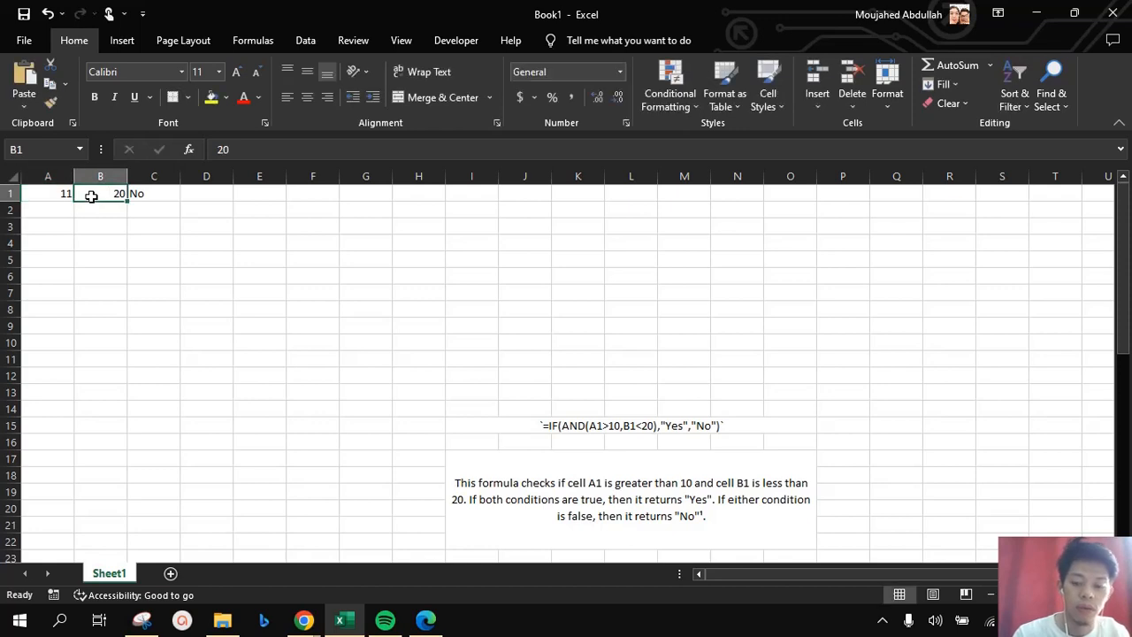
text(5)
key(Return)
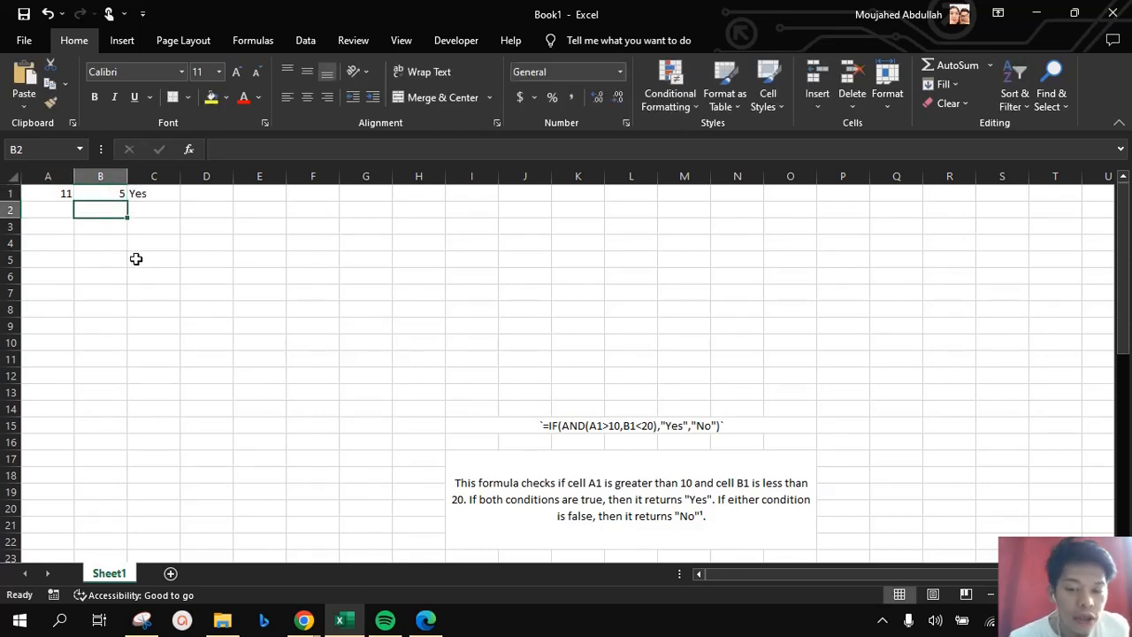
- Examine the inputs in A1 and B1 and the IF AND formula with its result in C1
click(55, 195)
click(91, 193)
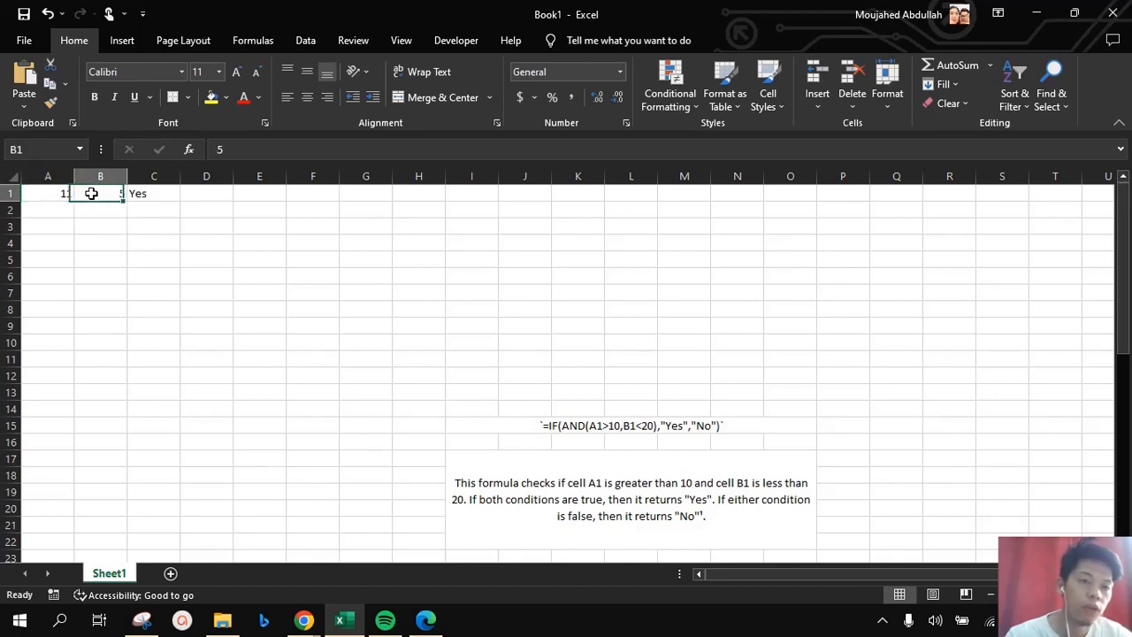
click(160, 196)
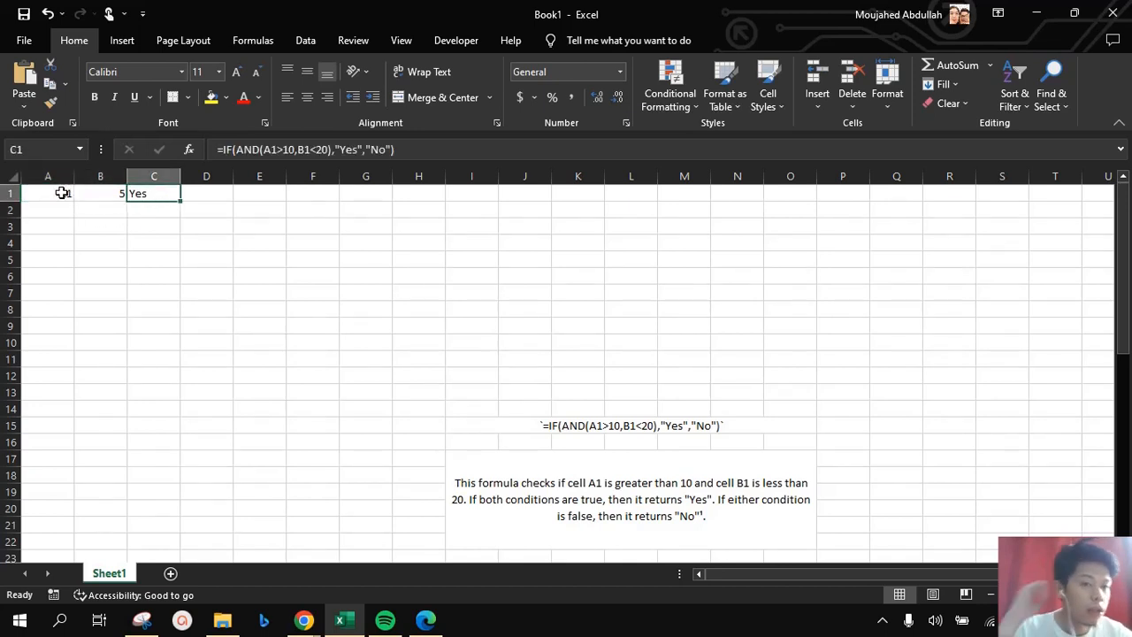
click(106, 231)
click(158, 195)
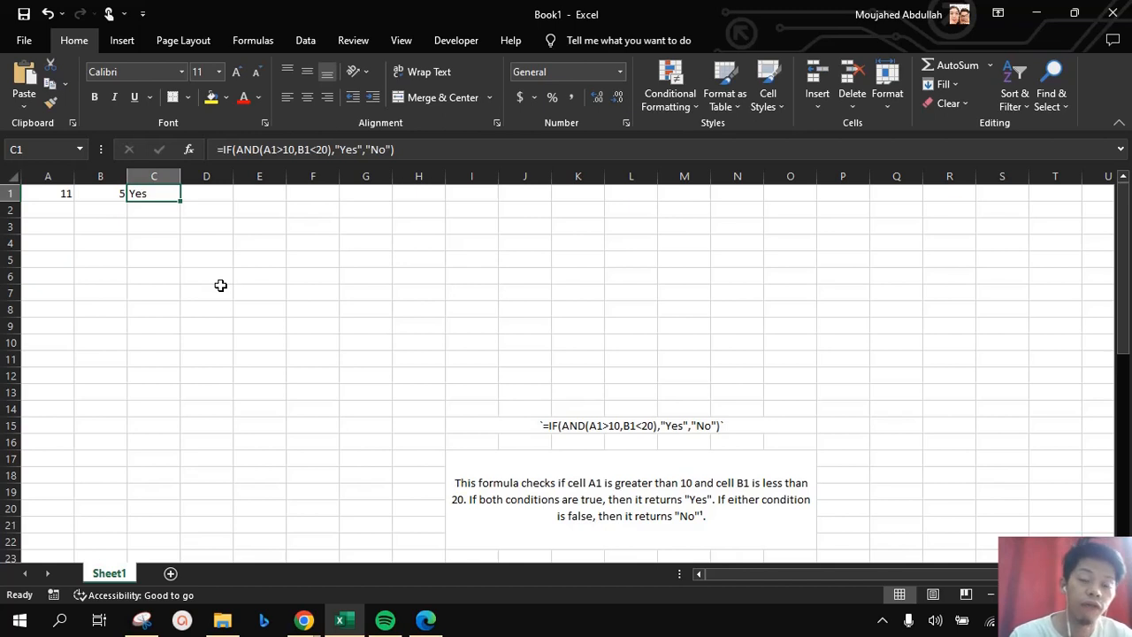
click(109, 227)
- Set A1 to 9 and B1 to 7 to test the formula with A1 below the threshold
click(52, 199)
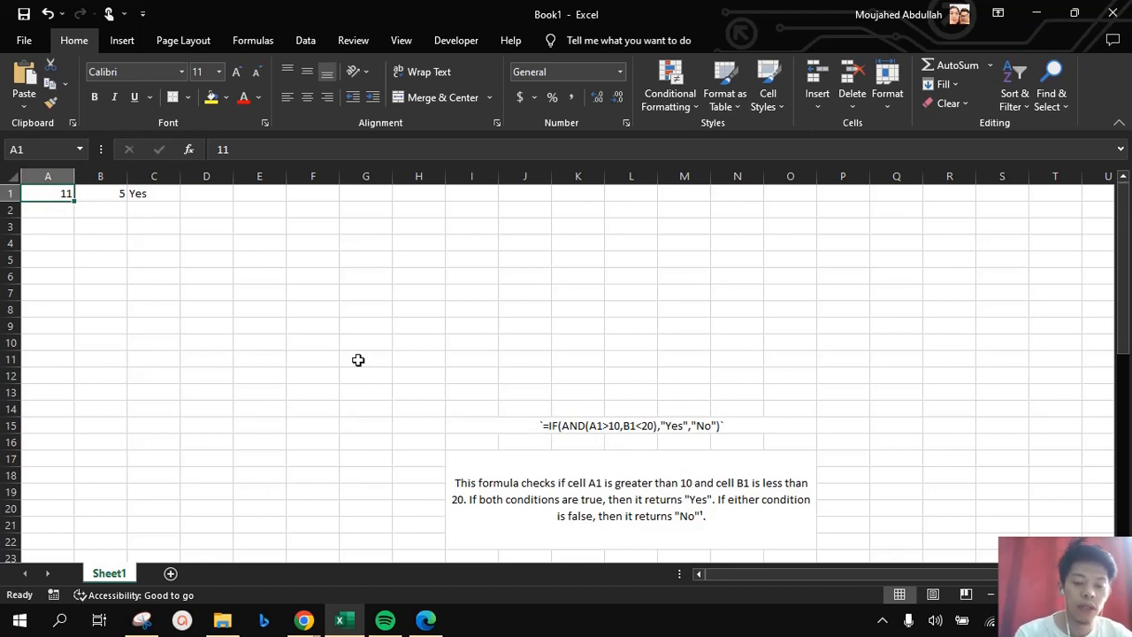
text(9)
key(Return)
key(Up)
key(Right)
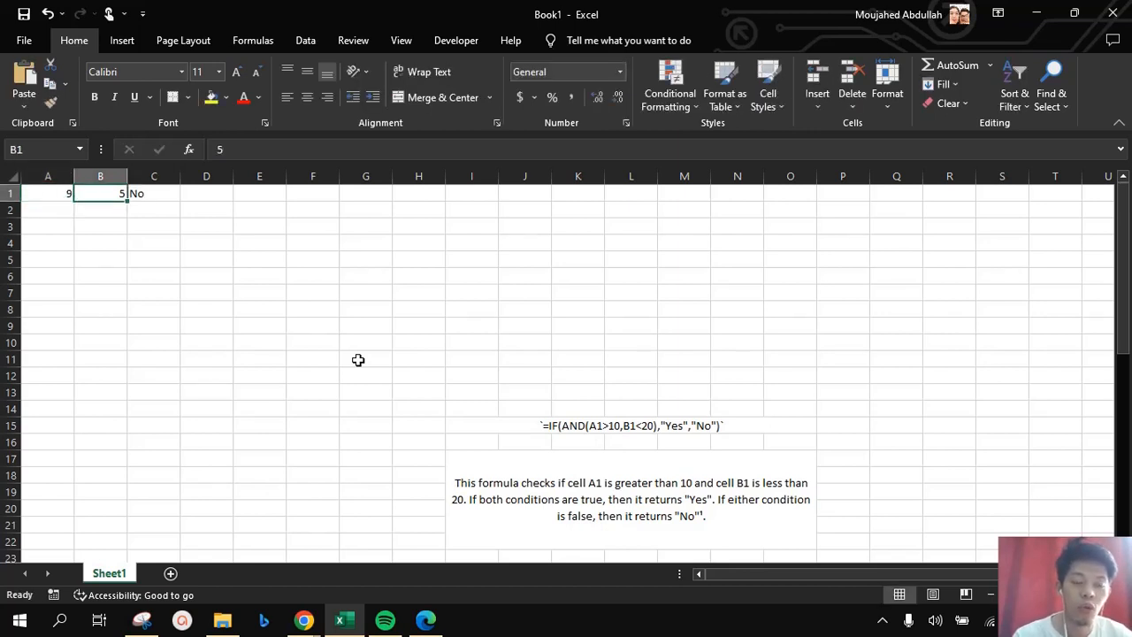
text(7)
key(Return)
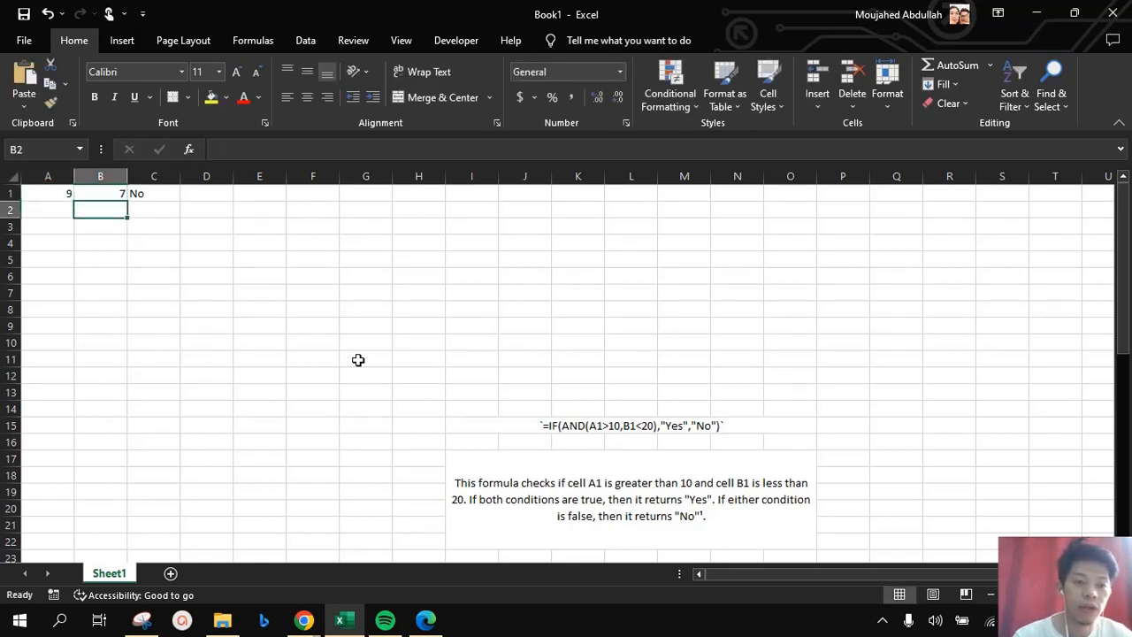
- Set cell B1 to 10 for another test of the formula
key(Up)
text(10)
key(Return)
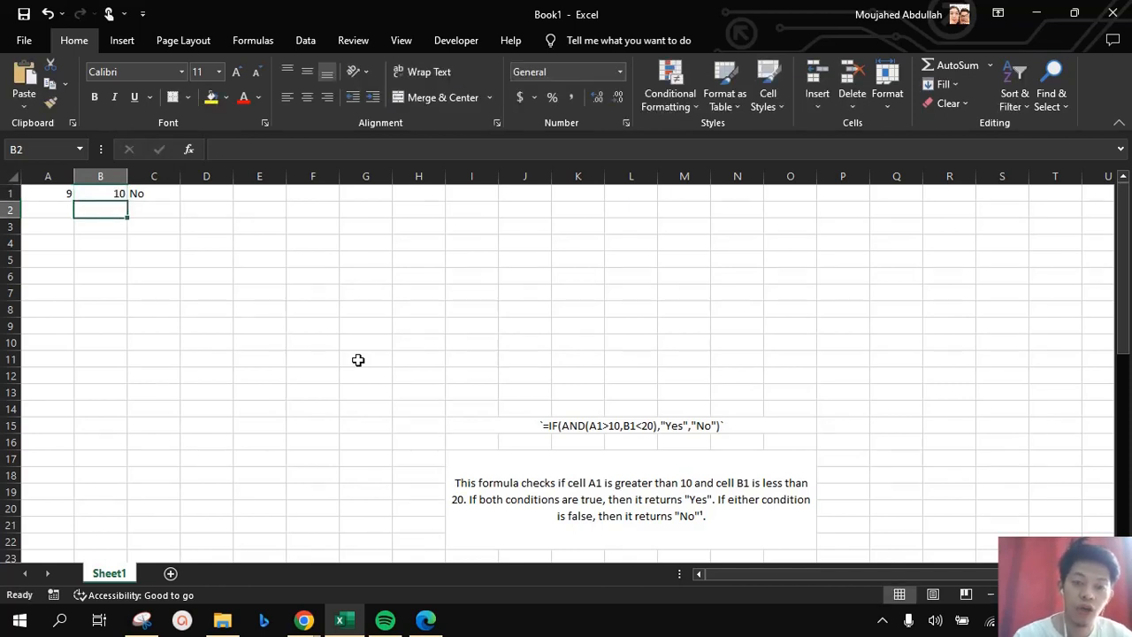
key(Up)
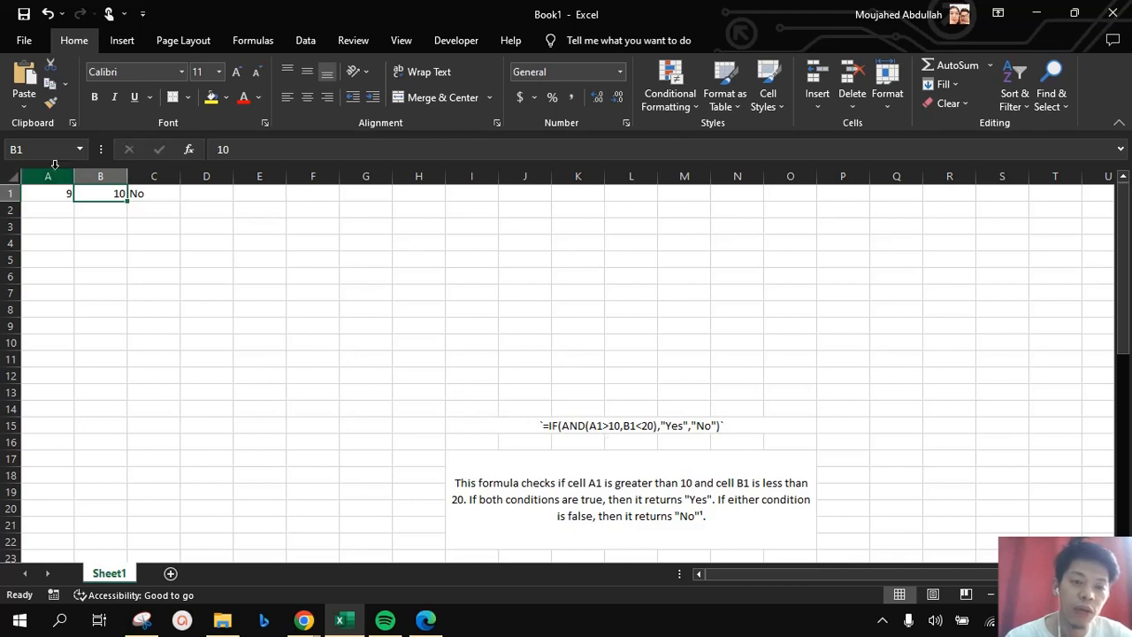
click(55, 195)
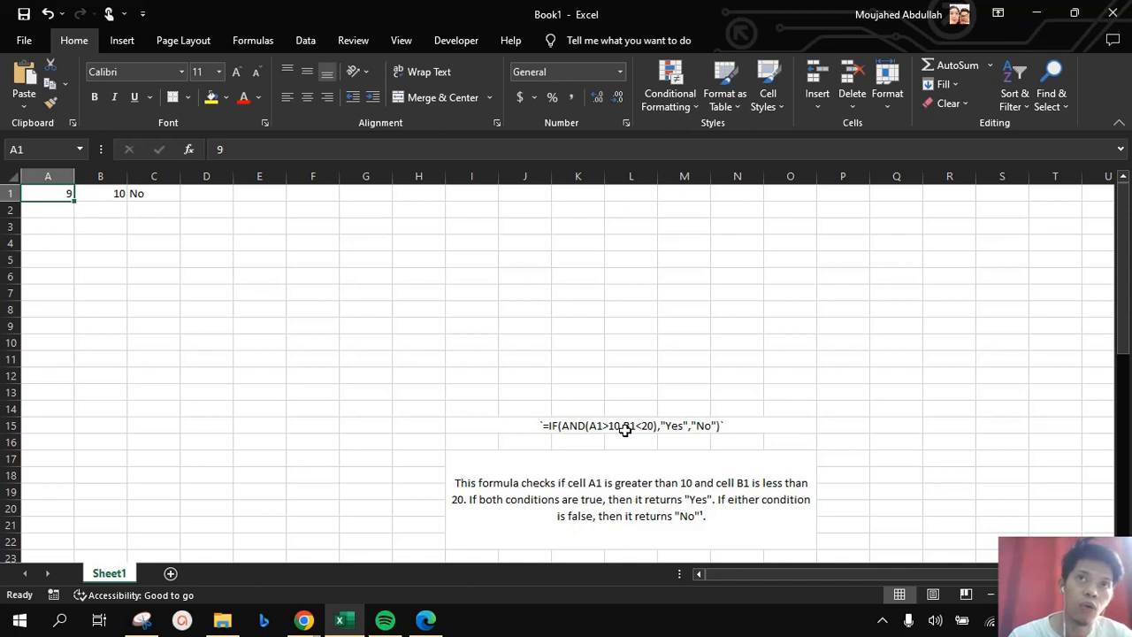
double_click(596, 356)
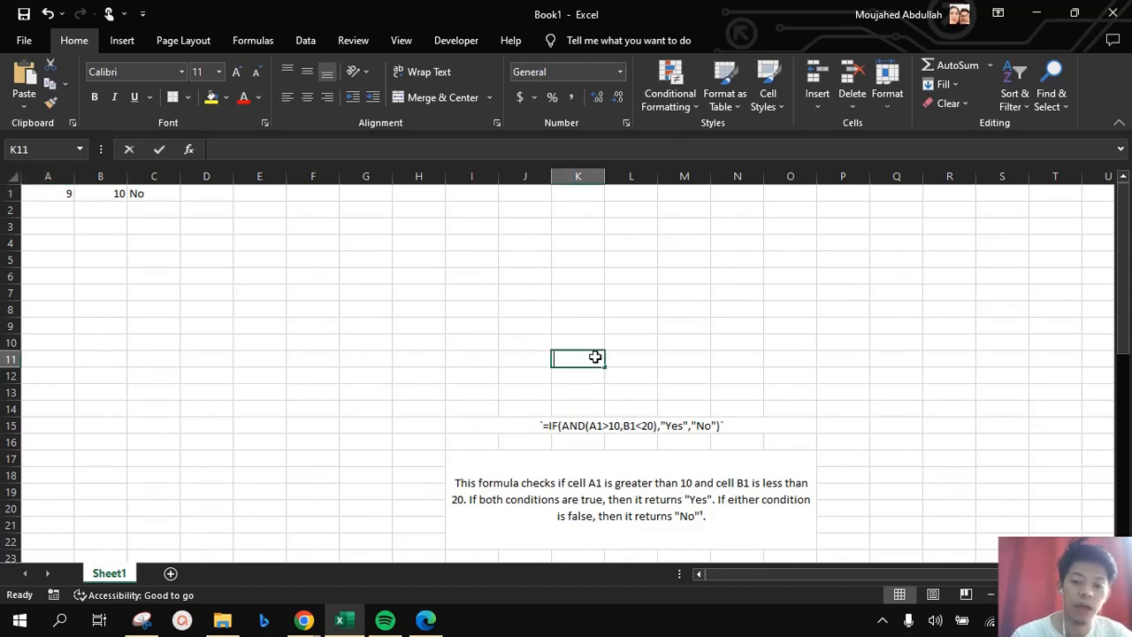
text(==)
key(BackSpace)
key(BackSpace)
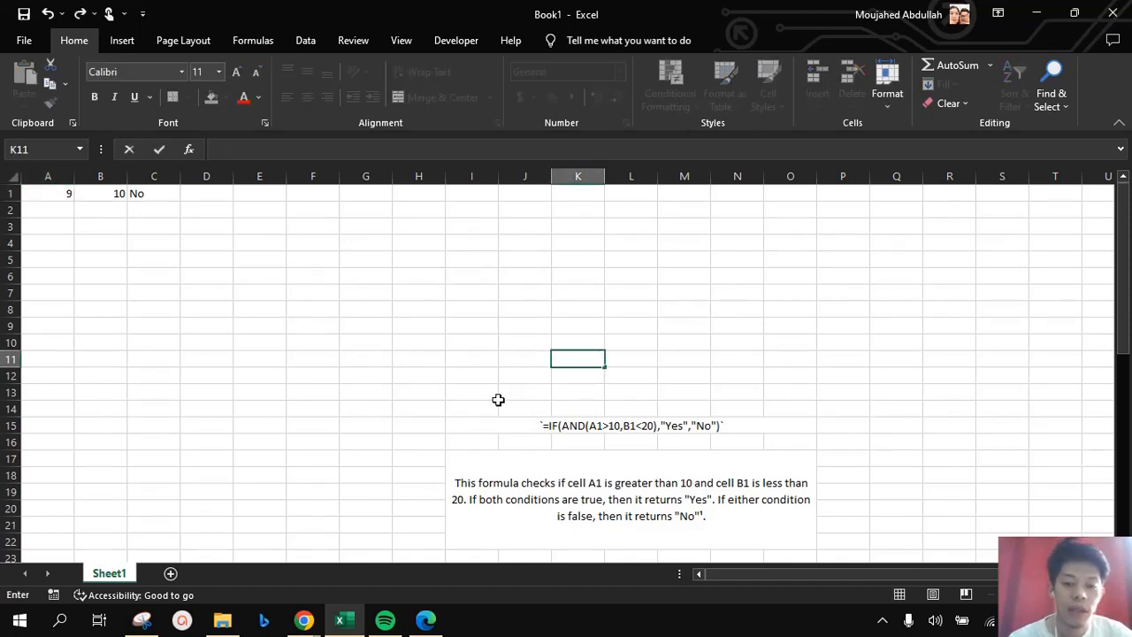
click(493, 395)
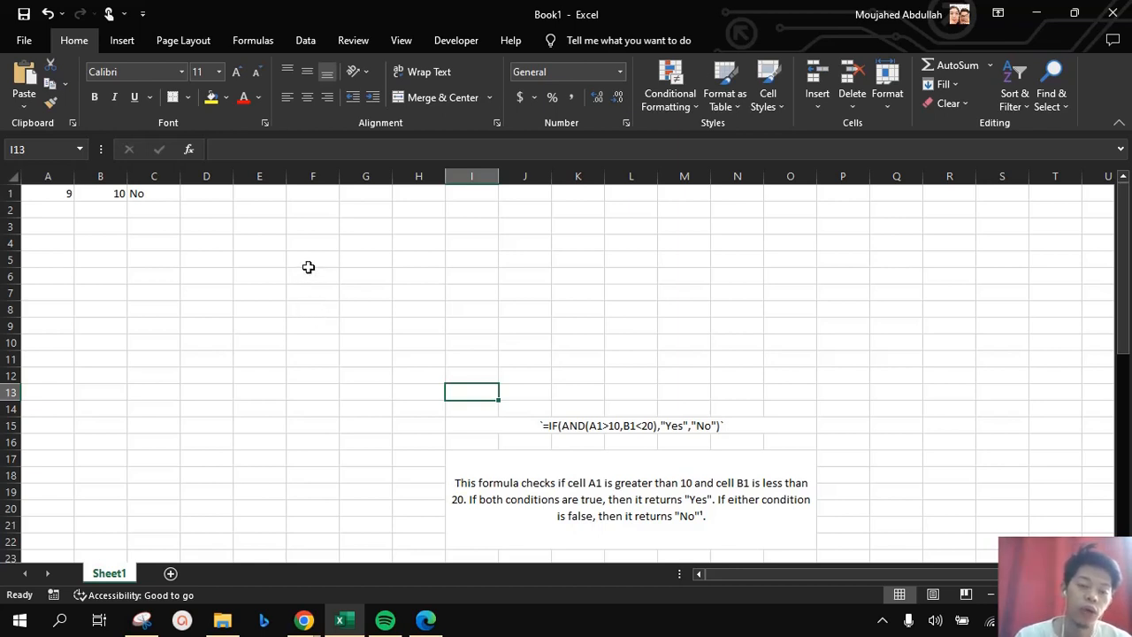
- Look over the example formula and its explanation, and bring up the practice activity instructions below them
click(206, 275)
click(520, 377)
drag(399, 354, 812, 541)
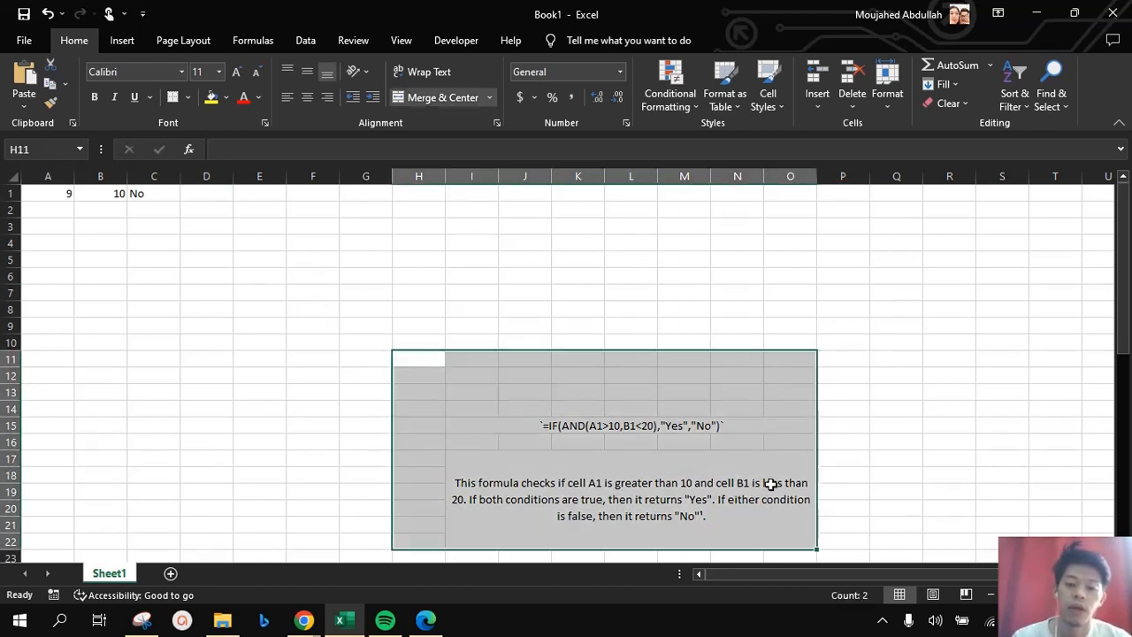
click(678, 412)
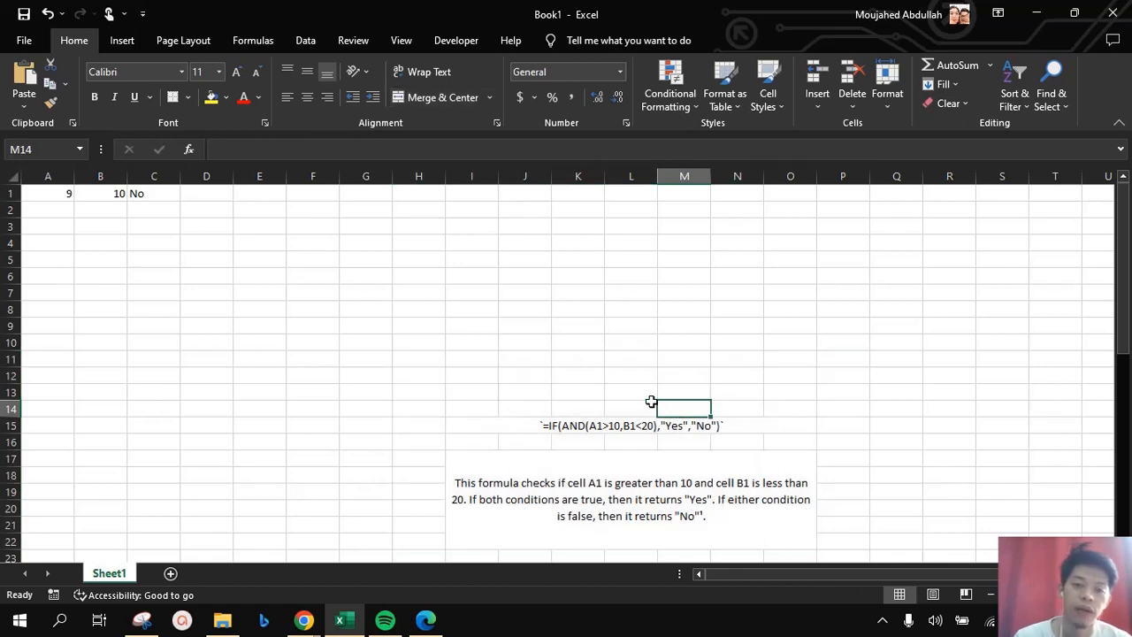
scroll(651, 401, down, 8)
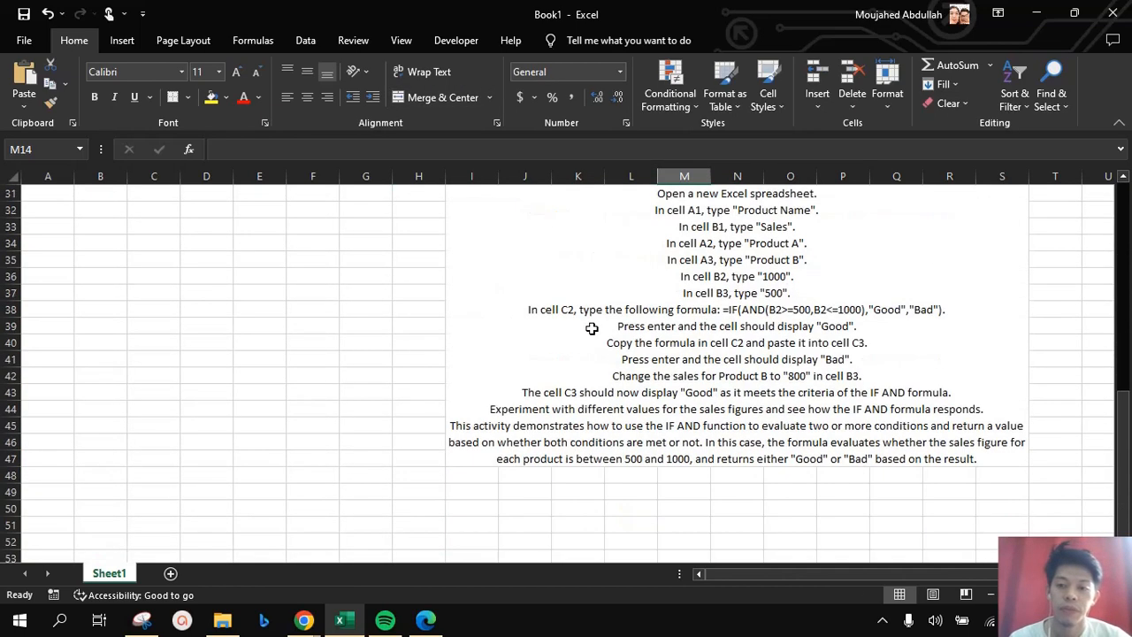
- Delete the introductory sentence about practicing the IF AND function from the merged practice activity text cell
scroll(884, 319, down, 1)
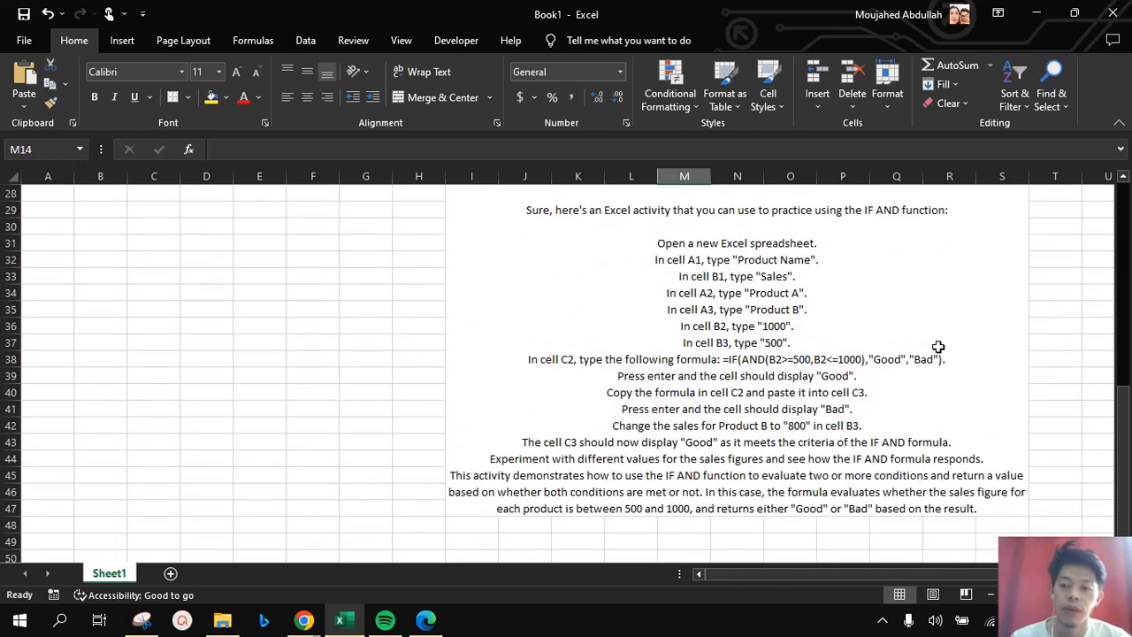
drag(1126, 430, 1128, 431)
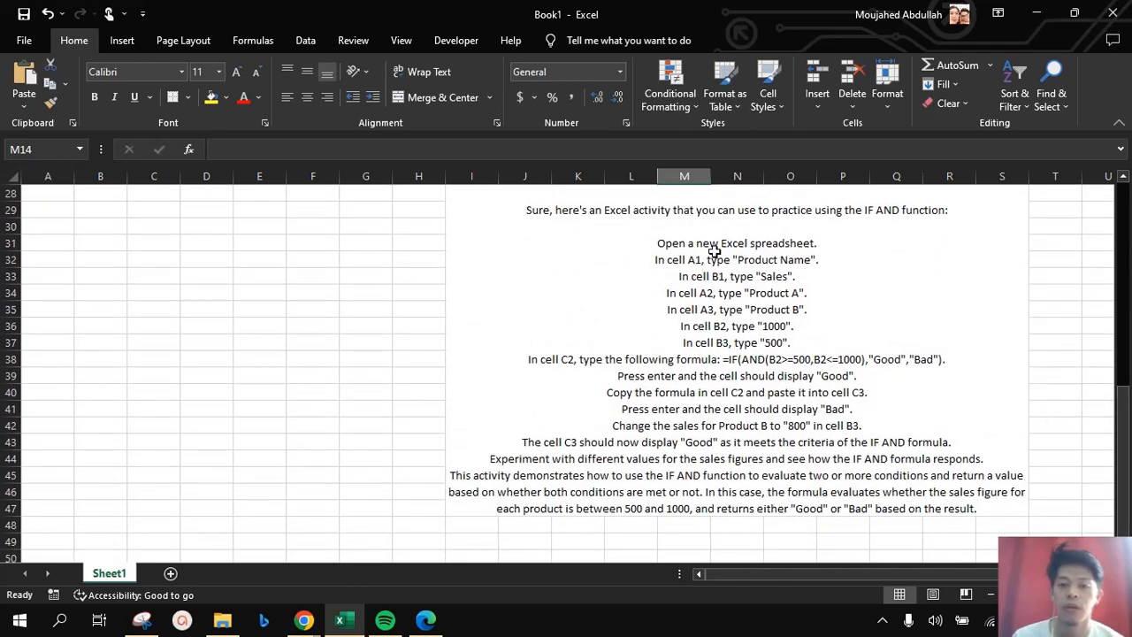
click(681, 205)
double_click(682, 206)
drag(533, 220, 956, 230)
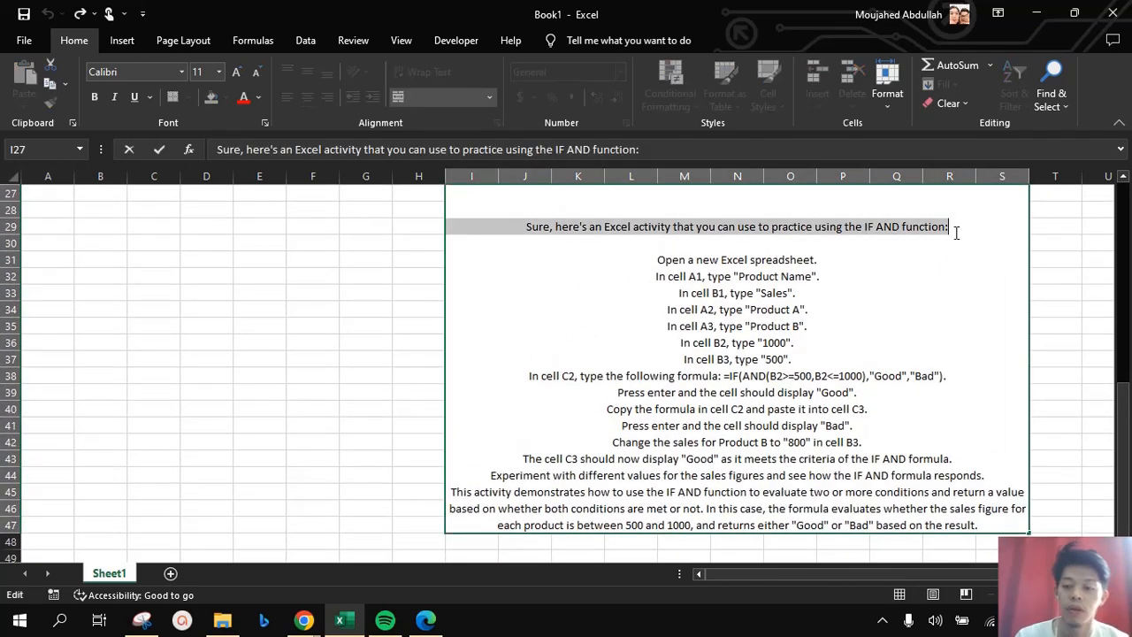
key(BackSpace)
click(655, 261)
key(BackSpace)
key(BackSpace)
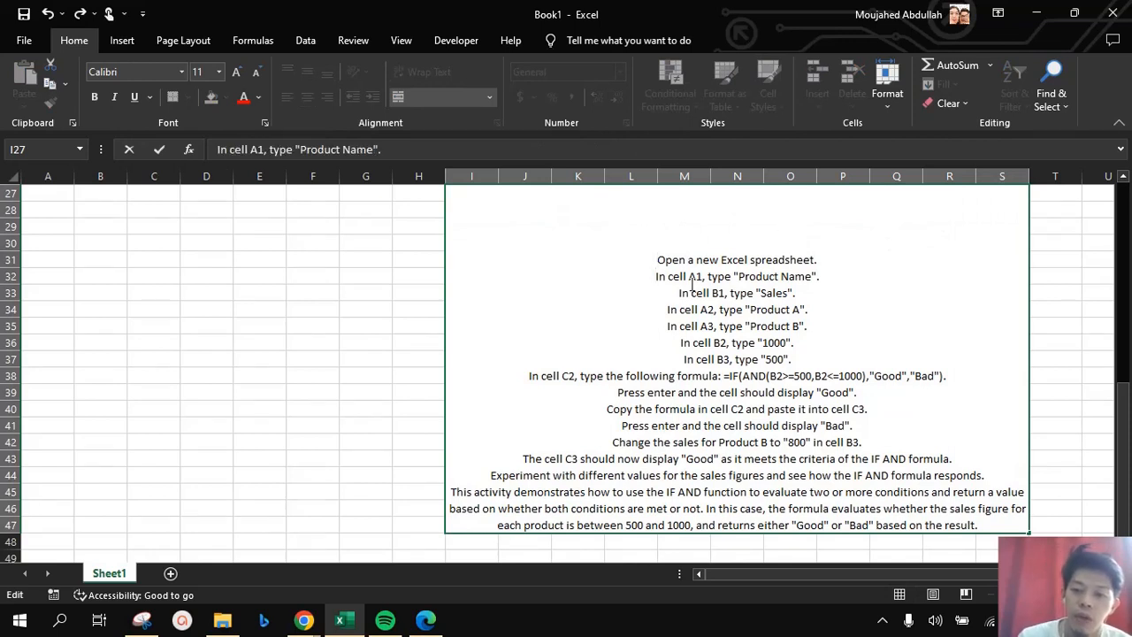
- Read through the practice activity's product and sales entries and the IF AND formula specified for cell C2
click(775, 292)
click(777, 309)
click(780, 328)
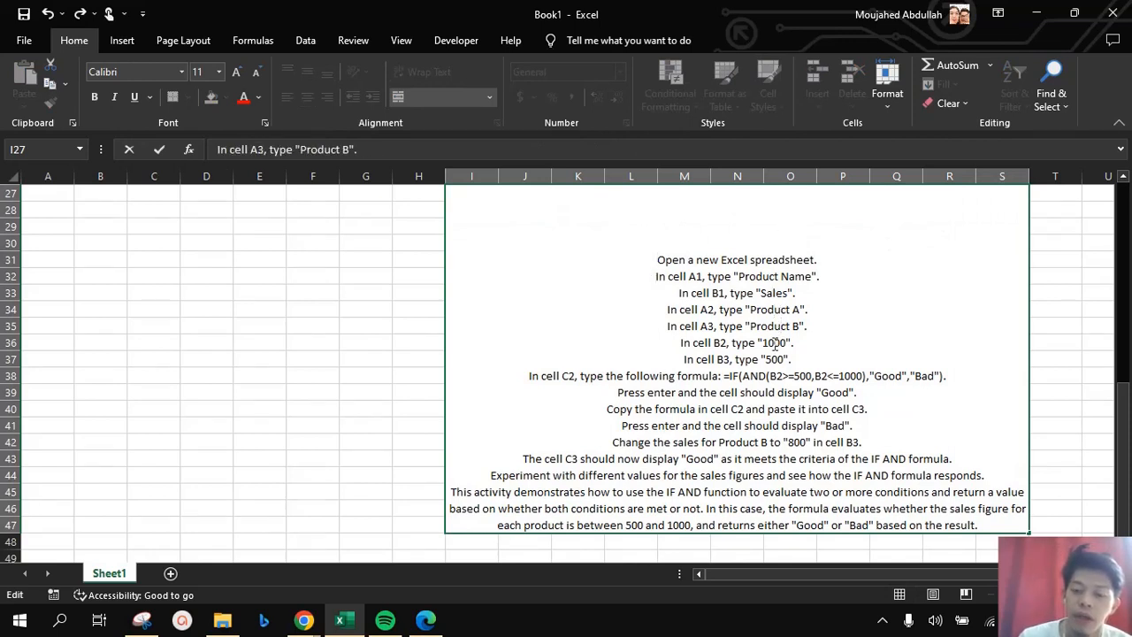
click(776, 343)
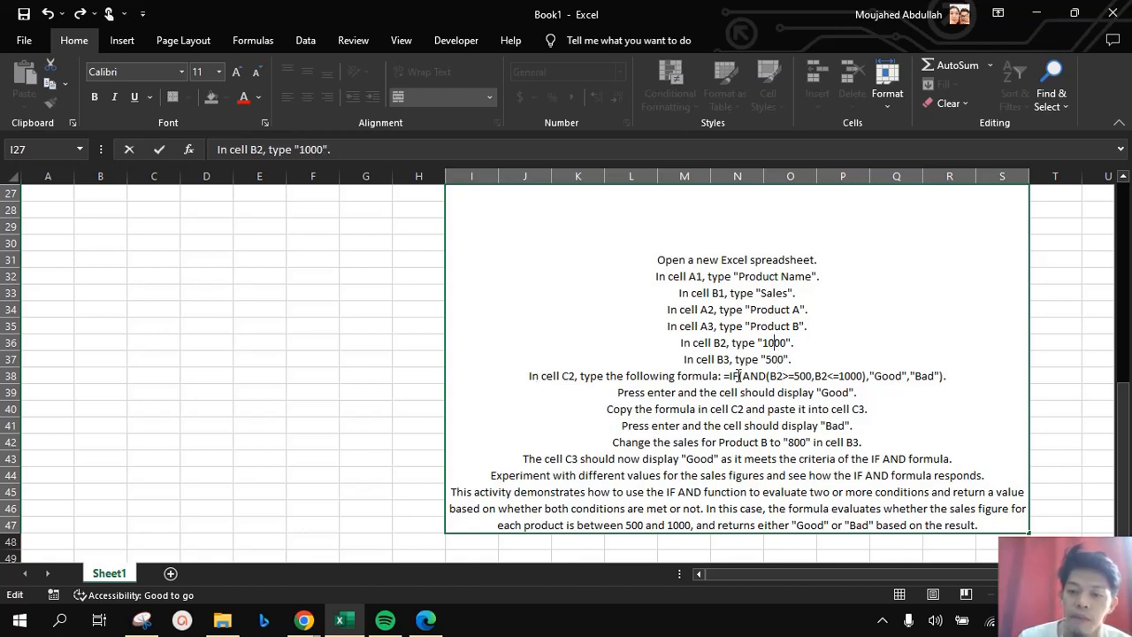
drag(726, 375, 884, 379)
click(776, 380)
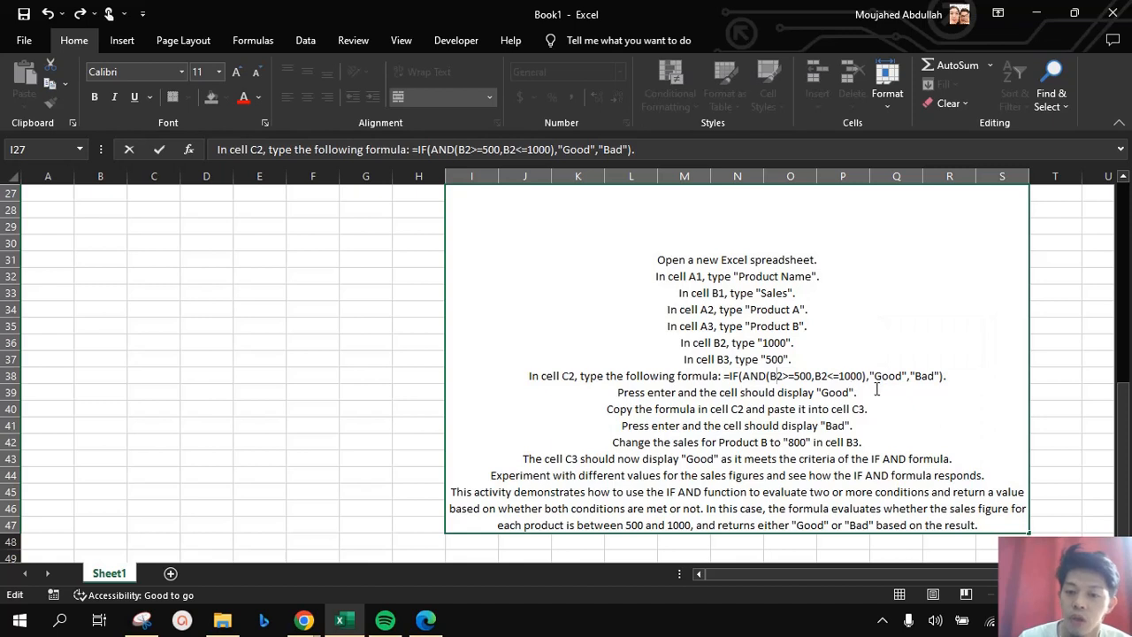
click(582, 277)
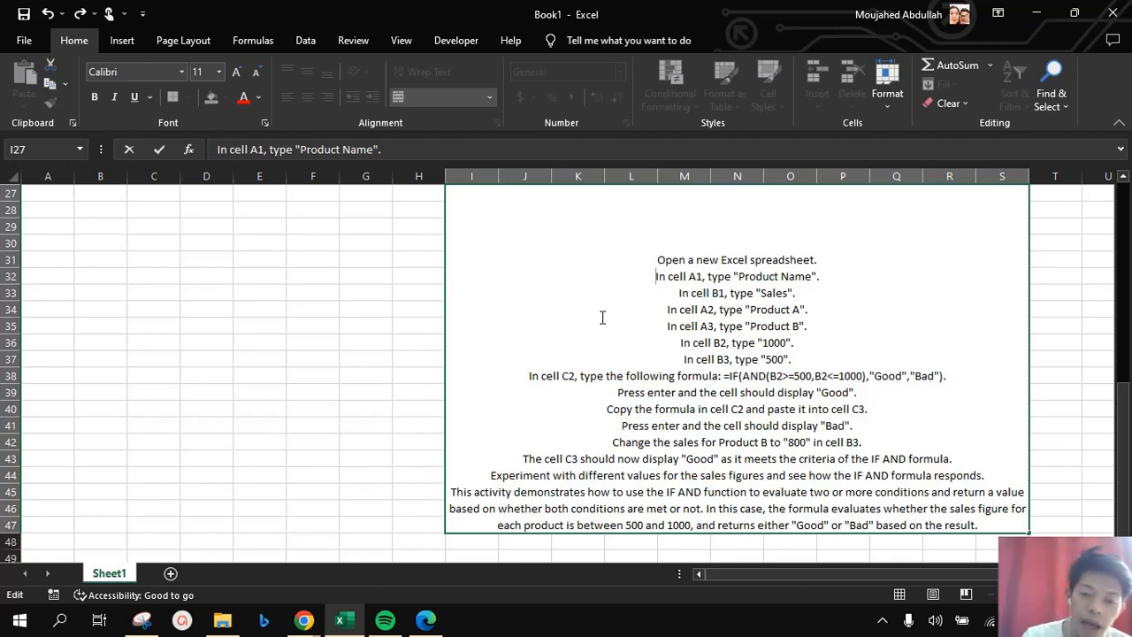
click(733, 375)
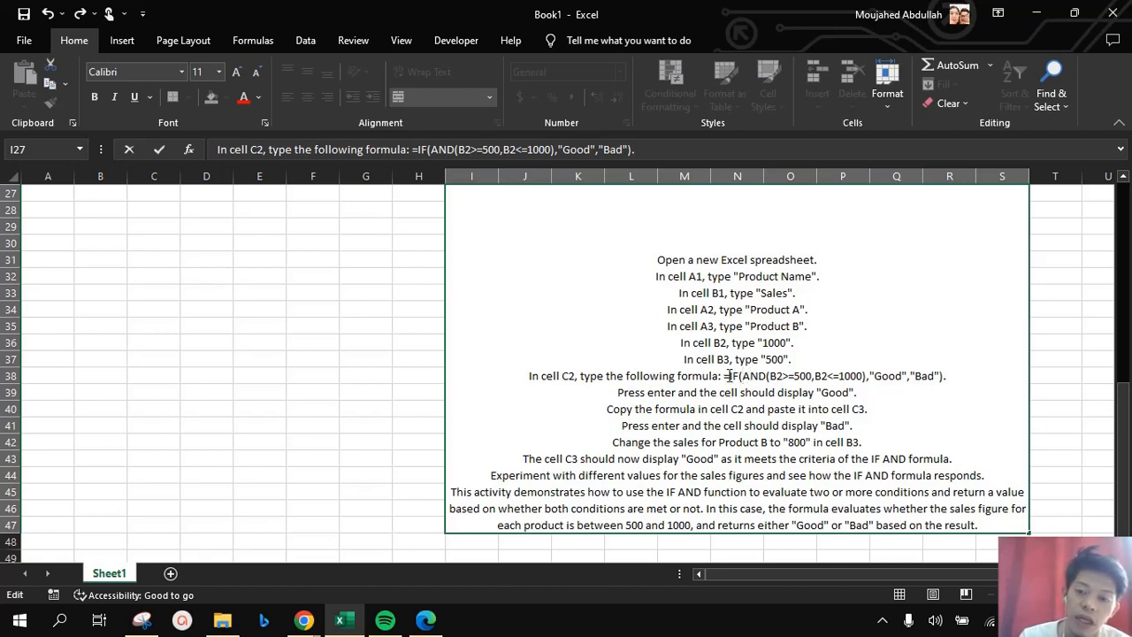
drag(729, 376, 945, 378)
click(925, 377)
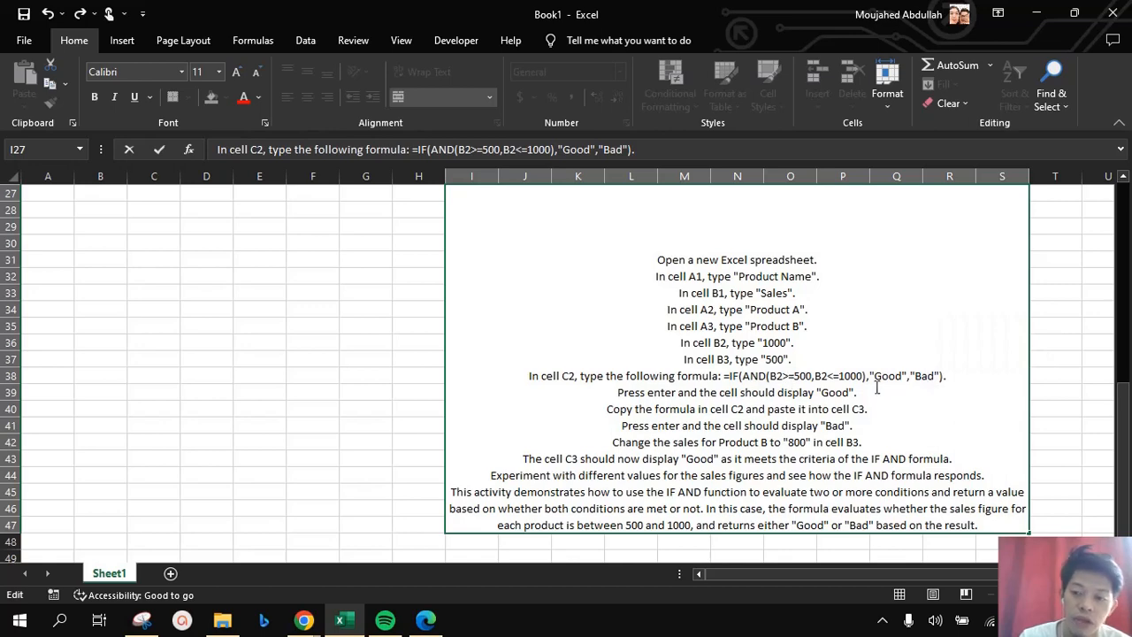
- Try to extend the IF AND formula in C1 with a second nested if(and( condition that references A2
scroll(876, 384, up, 9)
click(138, 193)
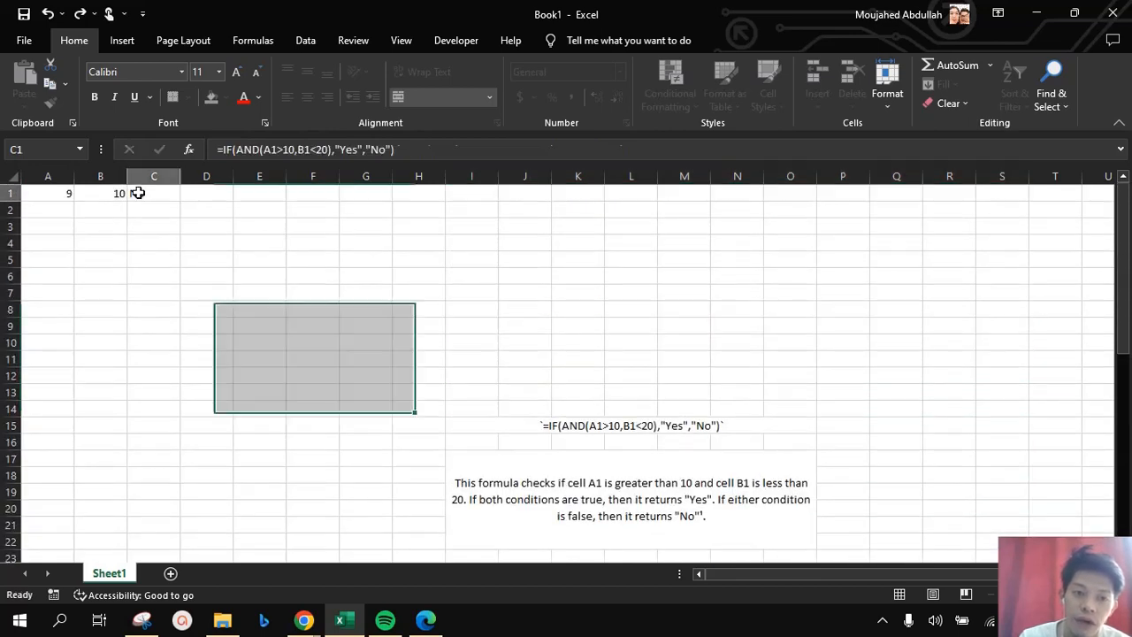
click(461, 147)
text(,if)
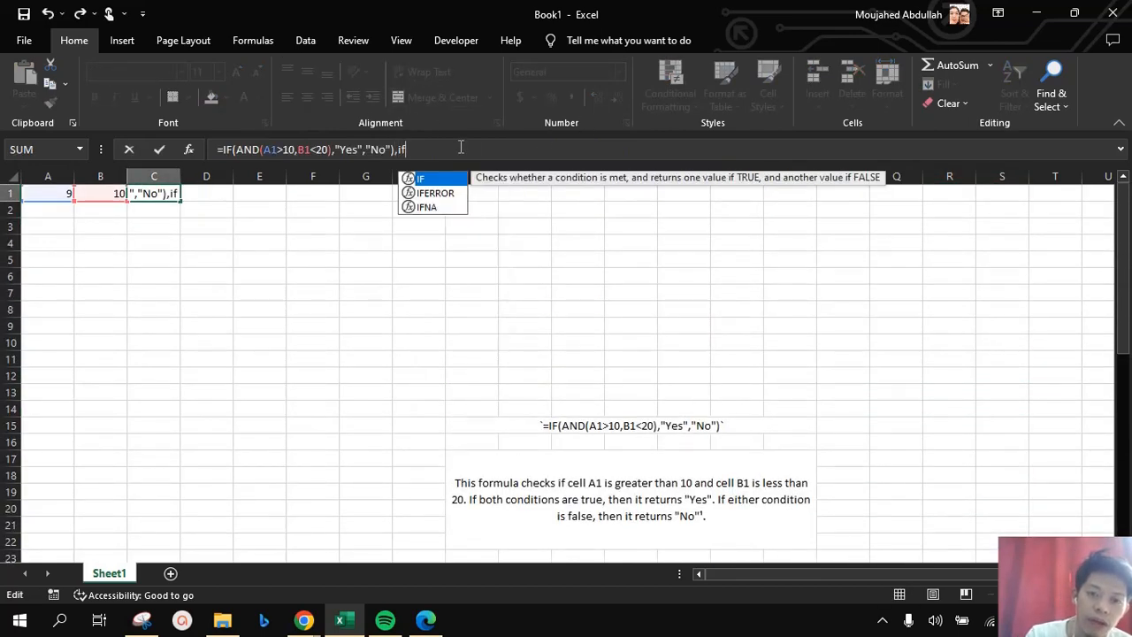
text((and()
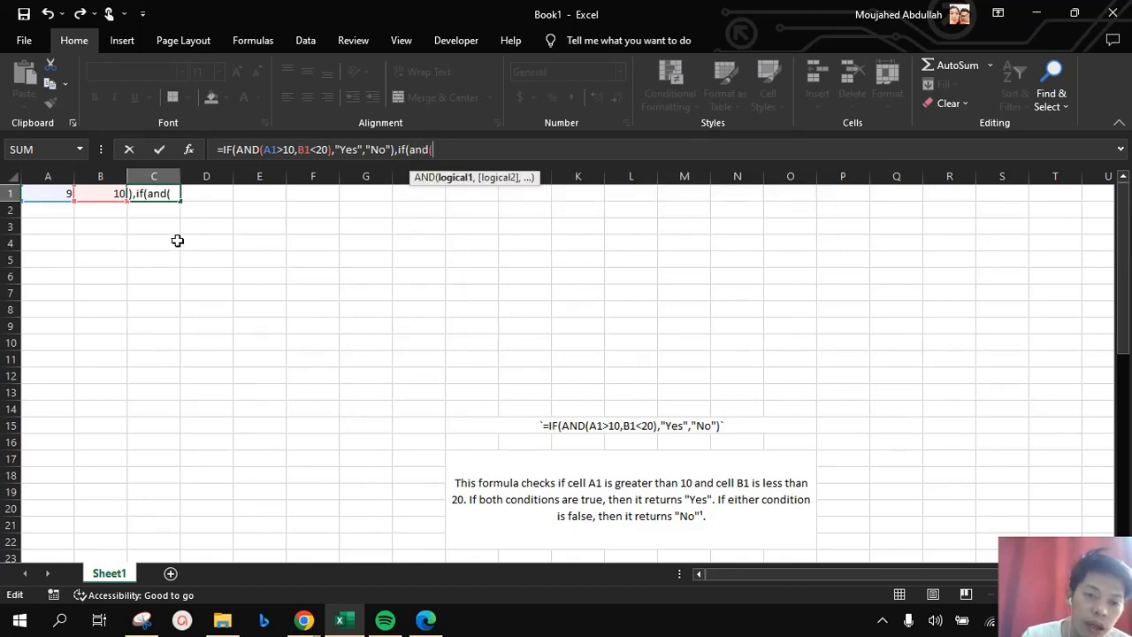
click(56, 210)
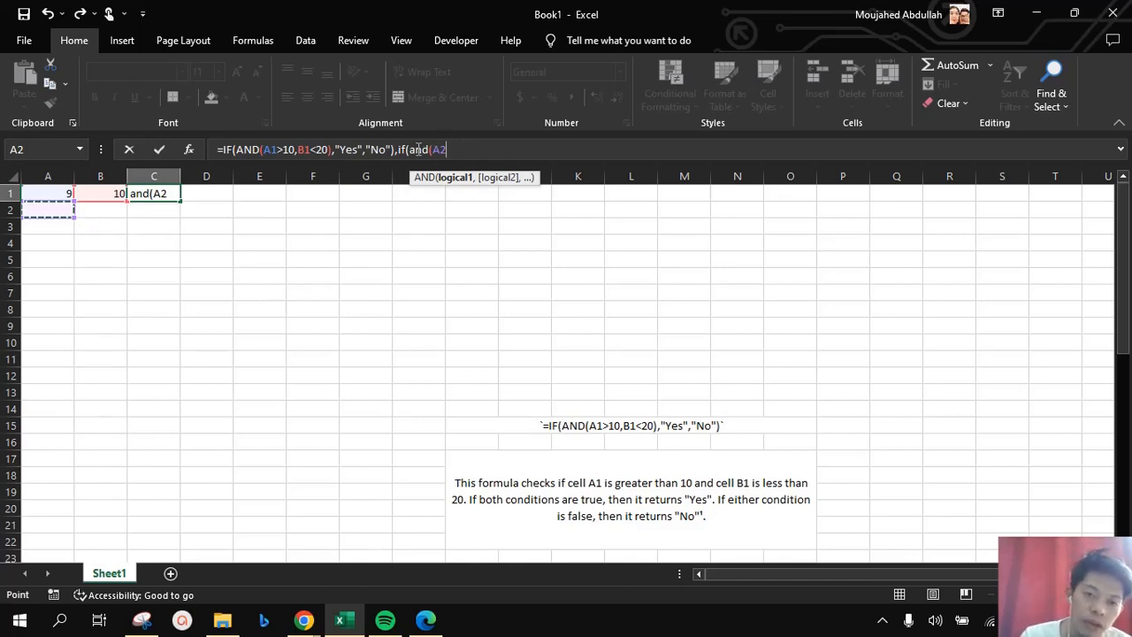
key(Escape)
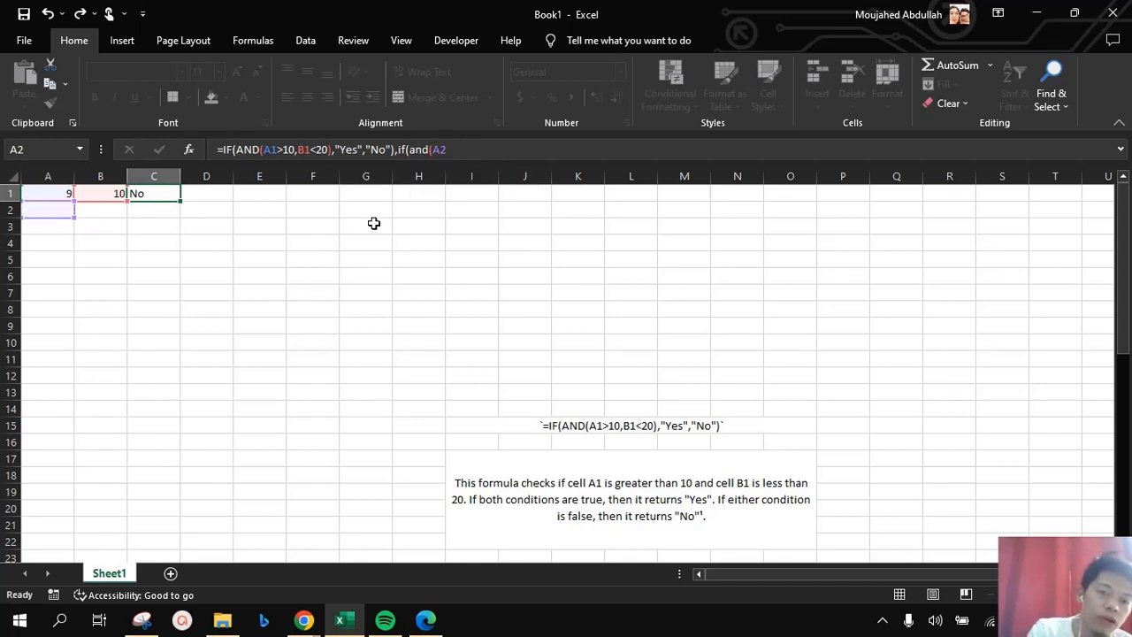
- Review the example formula, its explanation and the practice activity instructions once more
scroll(599, 384, down, 1)
click(599, 384)
scroll(597, 397, down, 3)
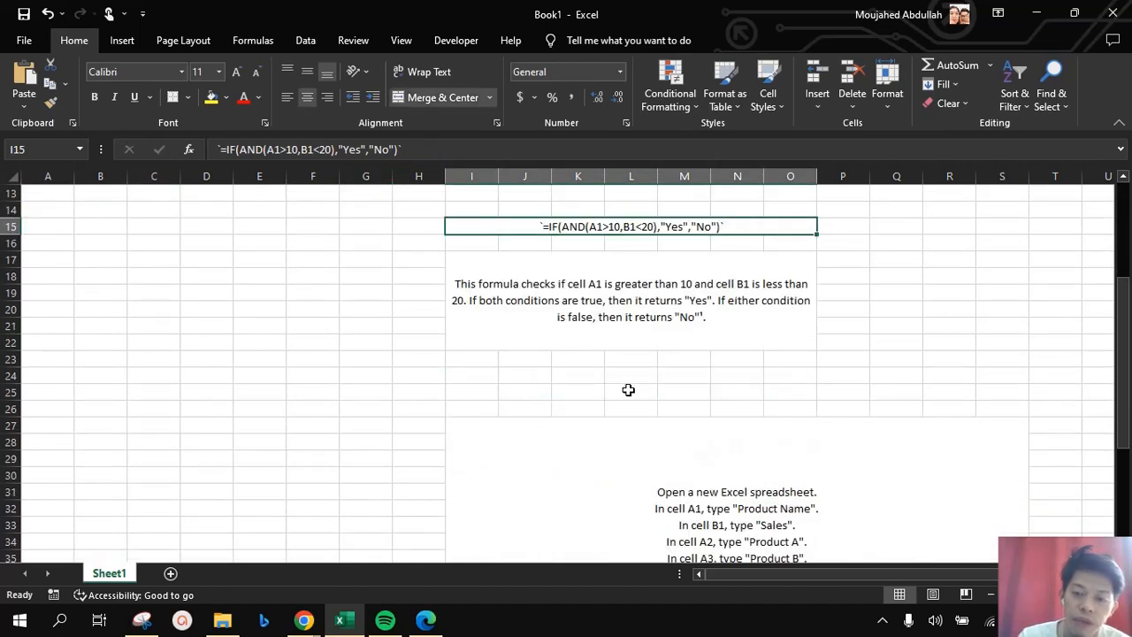
scroll(596, 389, down, 5)
click(326, 291)
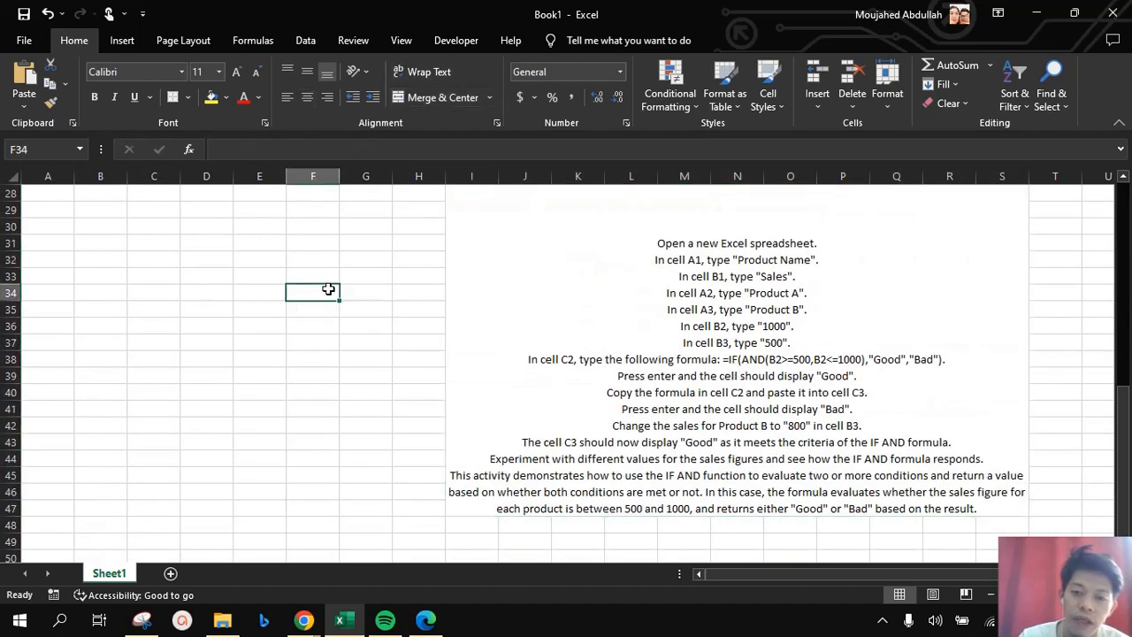
scroll(392, 299, up, 5)
scroll(392, 299, up, 4)
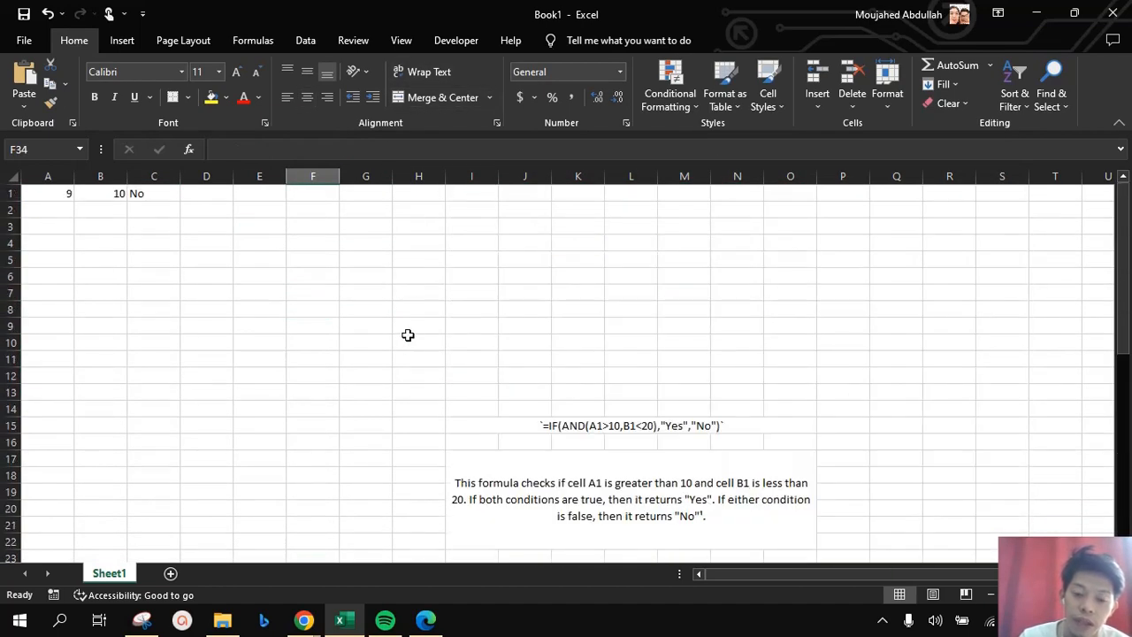
click(881, 624)
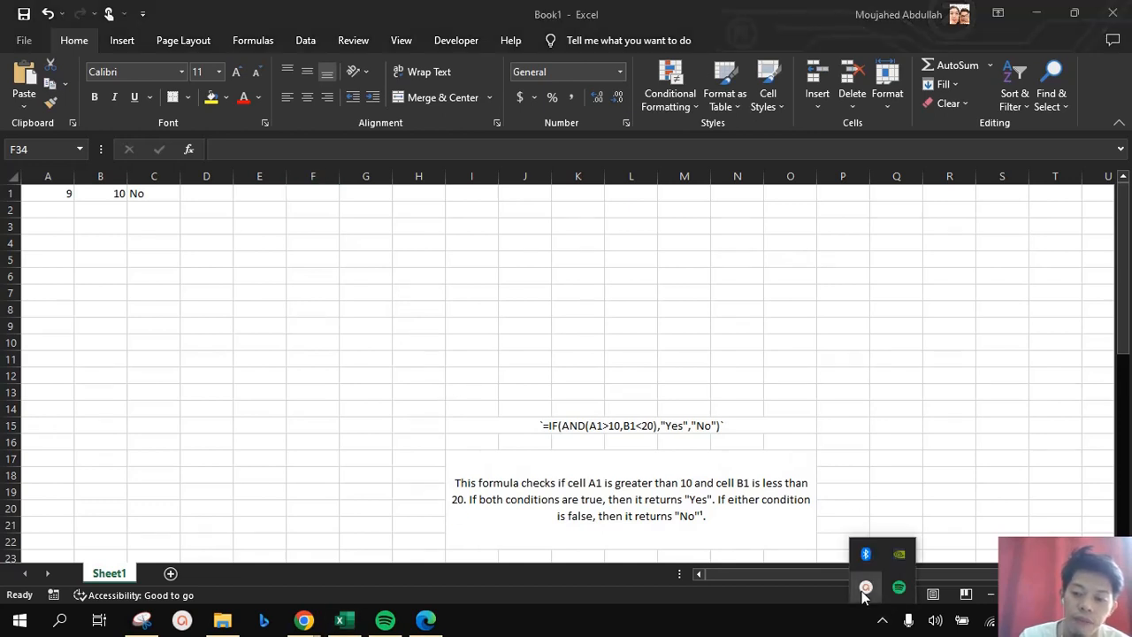
click(864, 548)
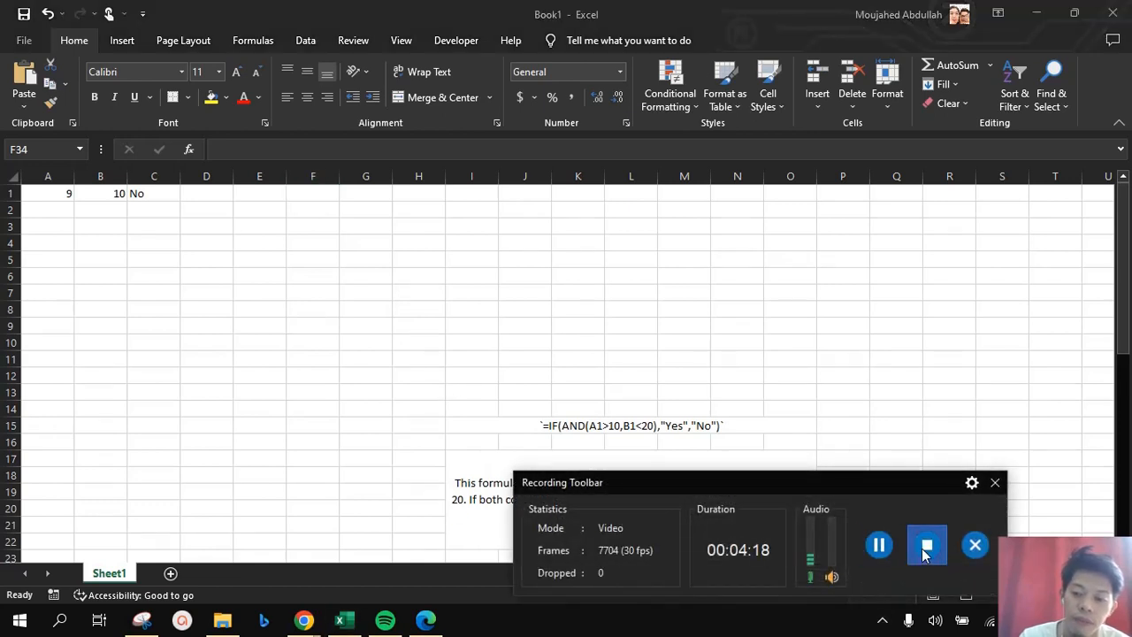